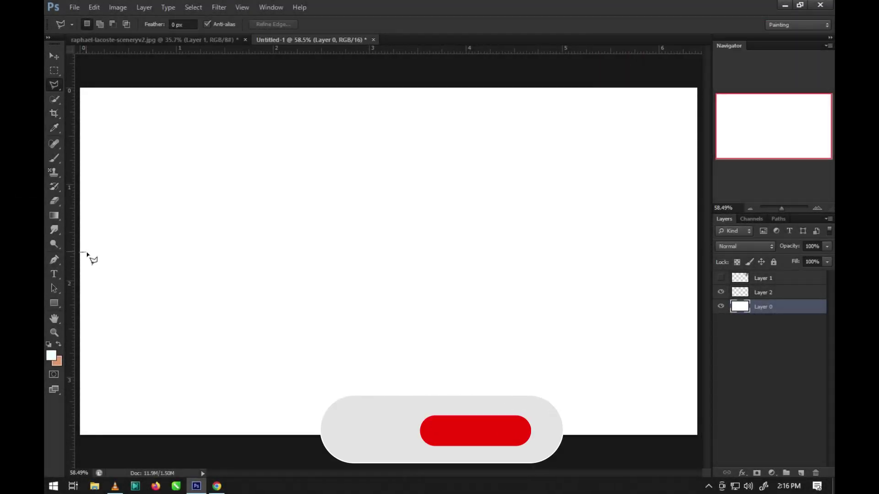
- Begin a polygonal lasso outline of the cliff ridge from the canvas's left edge
{"action": "left_click_drag", "start_coordinate": [86, 255], "coordinate": [145, 231]}
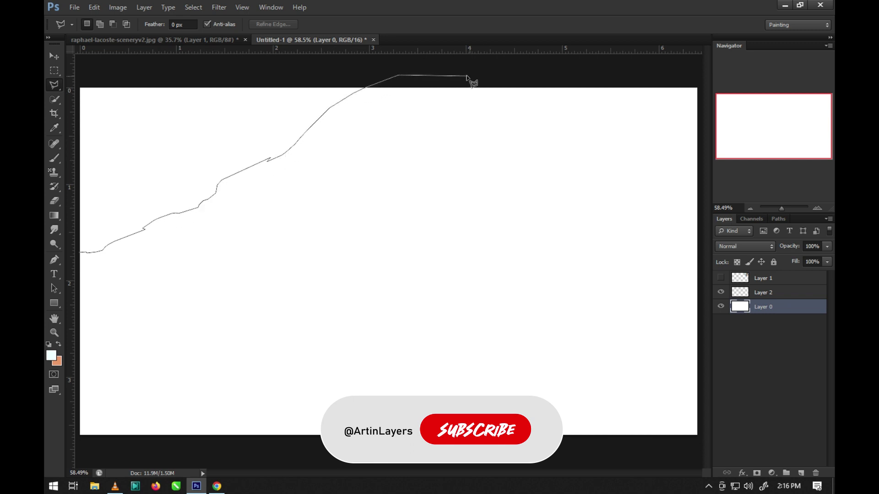
- Close the cliff outline and fill it with a near-black colour sampled from the swatches
{"action": "left_click_drag", "start_coordinate": [480, 253], "coordinate": [357, 261]}
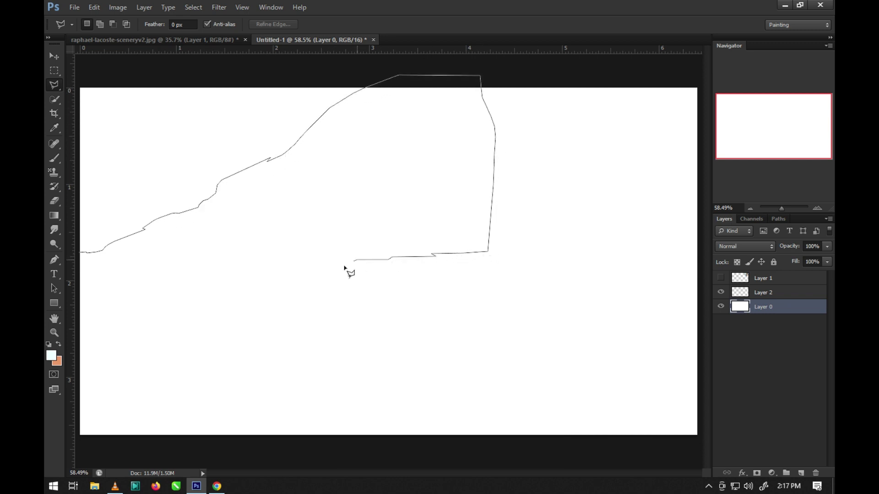
{"action": "left_click_drag", "start_coordinate": [84, 259], "coordinate": [80, 253]}
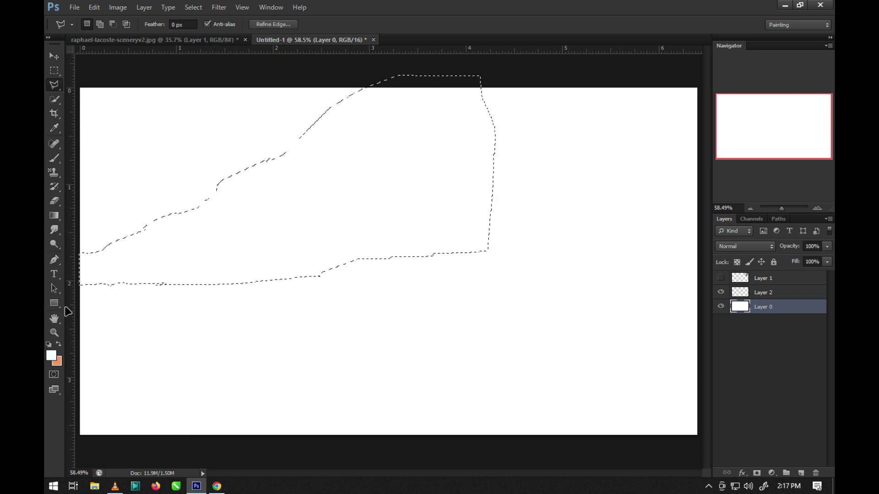
{"action": "left_click", "coordinate": [720, 278]}
{"action": "key", "text": "i"}
{"action": "left_click", "coordinate": [628, 145]}
{"action": "key", "text": "alt+BackSpace"}
- Move the dark cliff onto Layer 2 and stretch it to about 112% height
{"action": "key", "text": "ctrl+t"}
{"action": "key", "text": "Escape"}
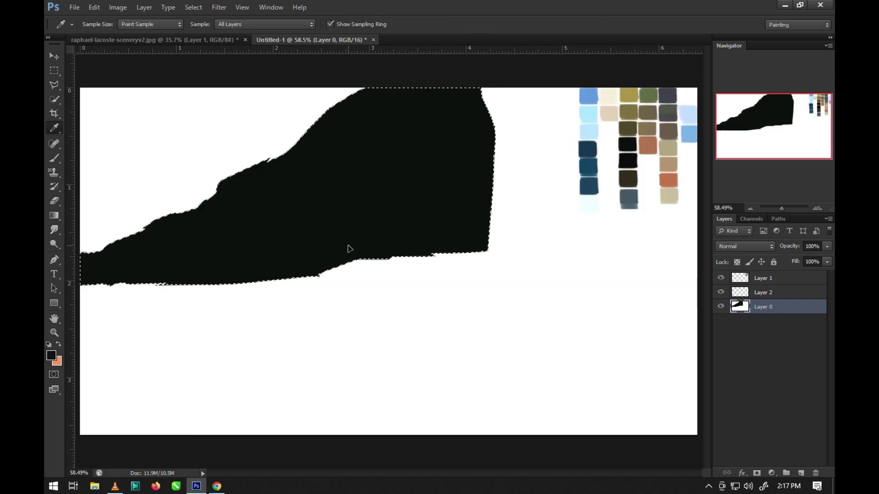
{"action": "key", "text": "ctrl+z"}
{"action": "key", "text": "alt+bracketright"}
{"action": "key", "text": "alt+BackSpace"}
{"action": "key", "text": "ctrl+t"}
{"action": "left_click_drag", "start_coordinate": [289, 299], "coordinate": [287, 307]}
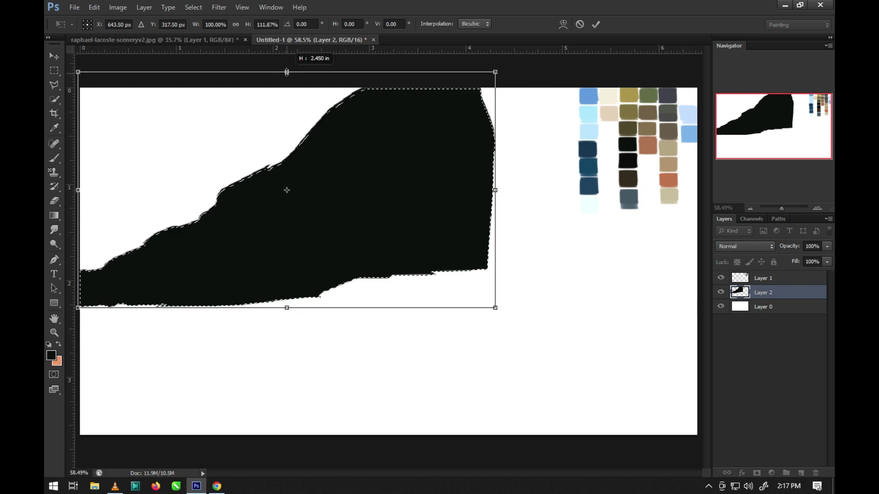
{"action": "key", "text": "Return"}
{"action": "key", "text": "ctrl+d"}
- Fill the cliff with a slightly lighter dark tone on a new layer, then deselect
{"action": "left_click", "coordinate": [51, 355]}
{"action": "left_click", "coordinate": [555, 116]}
{"action": "left_click", "coordinate": [740, 292], "text": "ctrl"}
{"action": "key", "text": "ctrl+shift+alt+n"}
{"action": "key", "text": "alt+BackSpace"}
{"action": "key", "text": "ctrl+d"}
{"action": "left_click", "coordinate": [54, 86]}
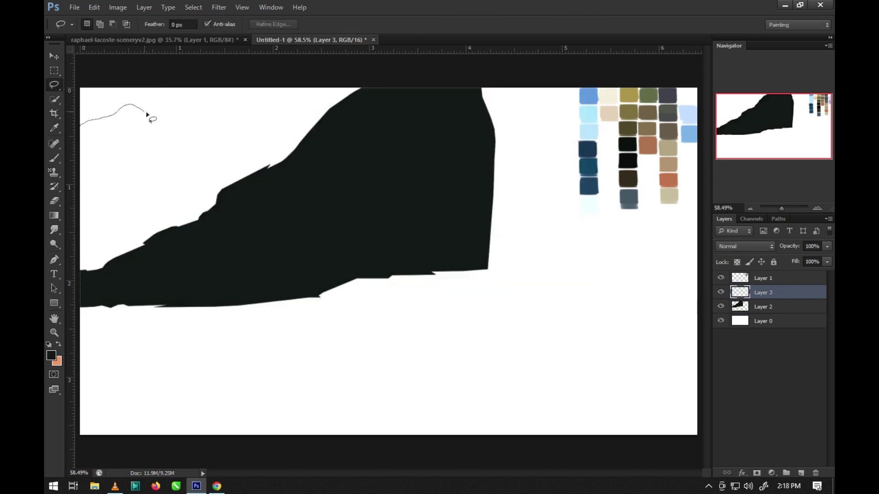
- Lasso the distant ridge on Layer 3 below the cliff and fill it light blue
{"action": "left_click_drag", "start_coordinate": [290, 146], "coordinate": [80, 284]}
{"action": "left_click_drag", "start_coordinate": [759, 292], "coordinate": [760, 316]}
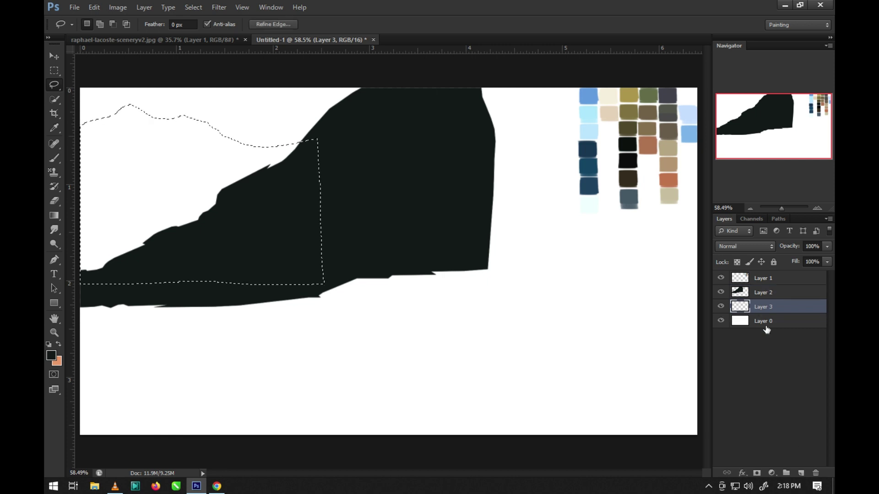
{"action": "key", "text": "i"}
{"action": "left_click", "coordinate": [690, 133]}
{"action": "key", "text": "alt+BackSpace"}
{"action": "key", "text": "ctrl+d"}
{"action": "key", "text": "l"}
{"action": "key", "text": "ctrl+x"}
{"action": "key", "text": "ctrl+v"}
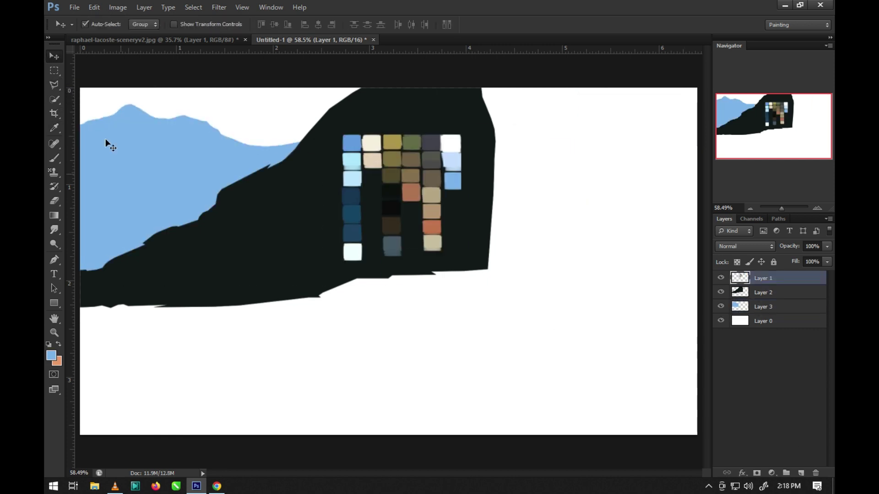
- Load the Layer 2 cliff as a selection and narrow it to about 97% width
{"action": "left_click", "coordinate": [800, 473]}
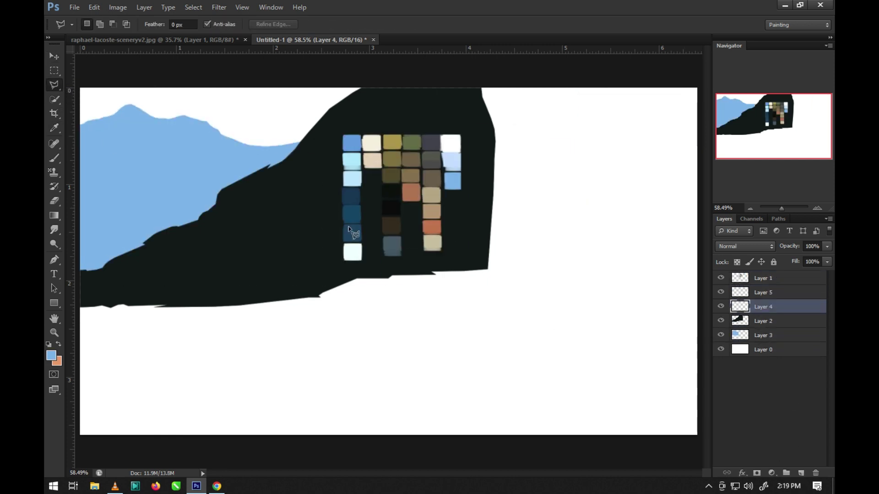
{"action": "left_click", "coordinate": [739, 321], "text": "ctrl"}
{"action": "key", "text": "ctrl+t"}
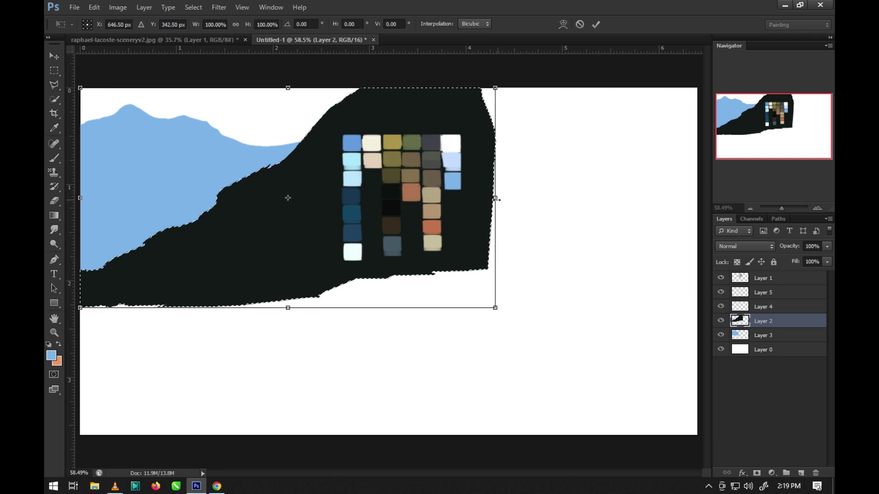
{"action": "left_click_drag", "start_coordinate": [494, 198], "coordinate": [484, 197]}
{"action": "key", "text": "Return"}
{"action": "key", "text": "ctrl+d"}
{"action": "key", "text": "alt+bracketright"}
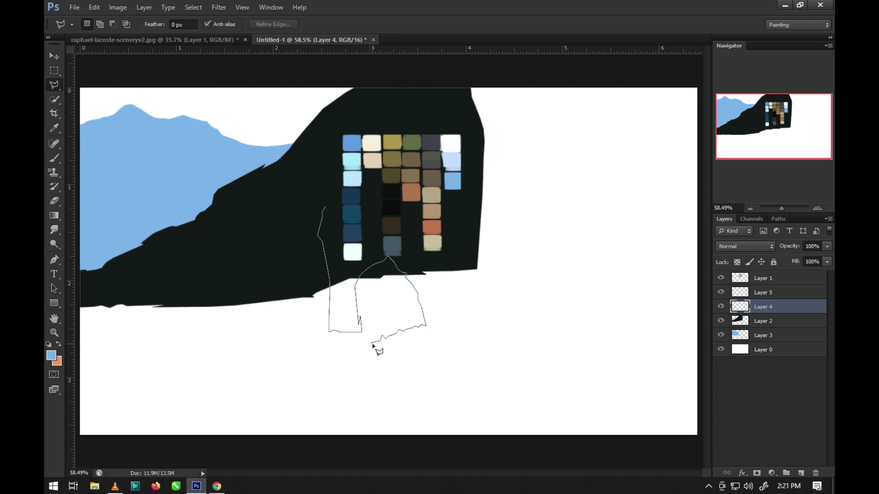
- Outline the rock arch and right rock mass, fill near-black on Layer 6, below Layer 2
{"action": "left_click", "coordinate": [569, 342]}
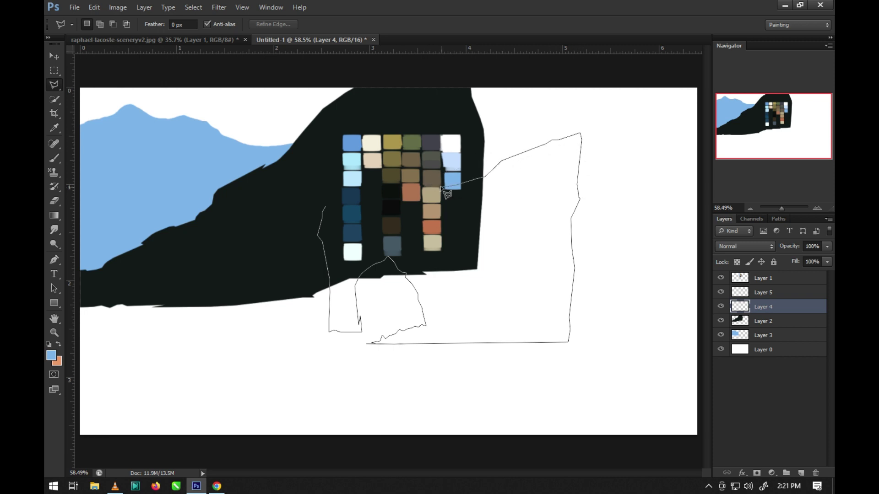
{"action": "left_click", "coordinate": [330, 201]}
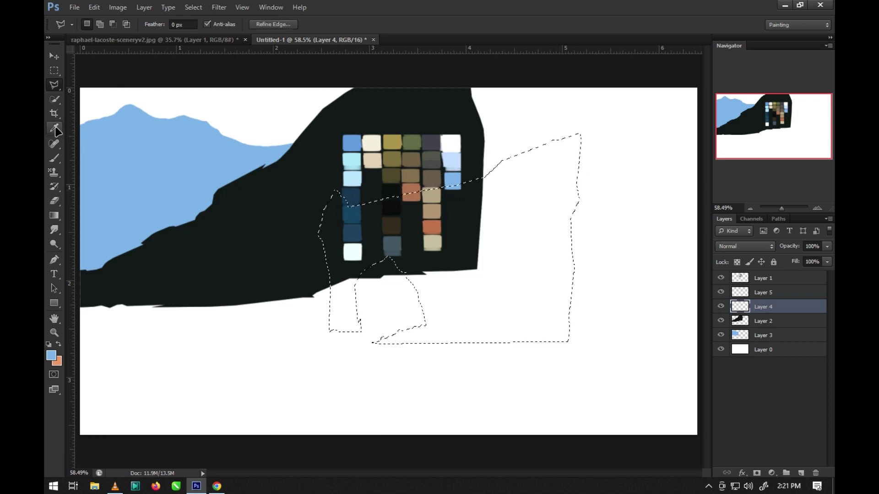
{"action": "key", "text": "i"}
{"action": "key", "text": "alt+BackSpace"}
{"action": "left_click_drag", "start_coordinate": [760, 307], "coordinate": [783, 341]}
{"action": "key", "text": "ctrl+d"}
{"action": "key", "text": "l"}
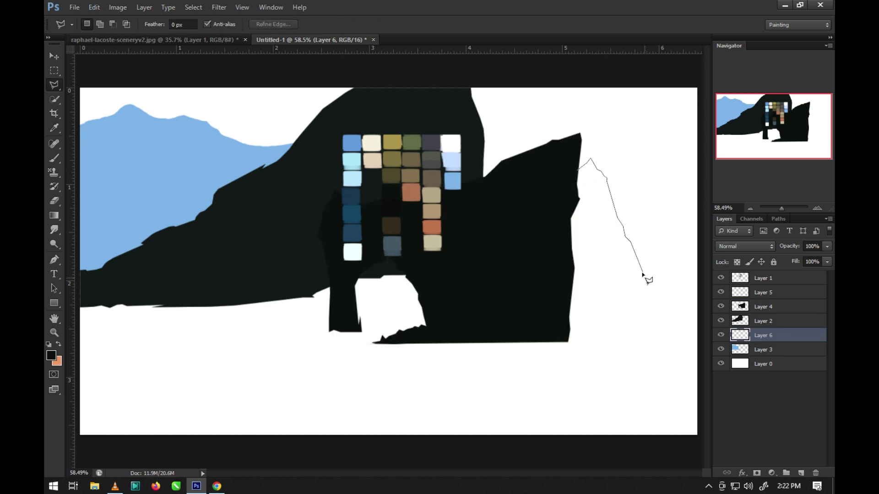
- Outline the far right cliff and fill it with beige sampled from the palette
{"action": "key", "text": "BackSpace"}
{"action": "key", "text": "BackSpace"}
{"action": "key", "text": "BackSpace"}
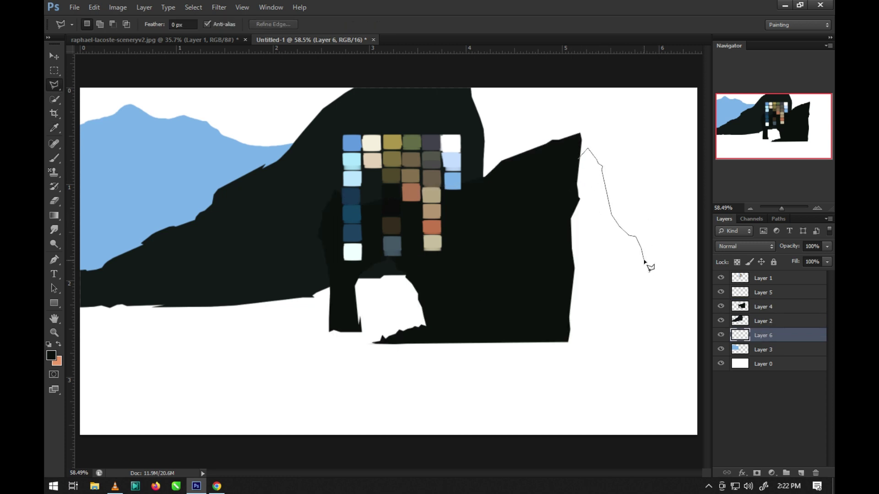
{"action": "left_click", "coordinate": [699, 339]}
{"action": "left_click", "coordinate": [558, 337]}
{"action": "double_click", "coordinate": [562, 161]}
{"action": "key", "text": "i"}
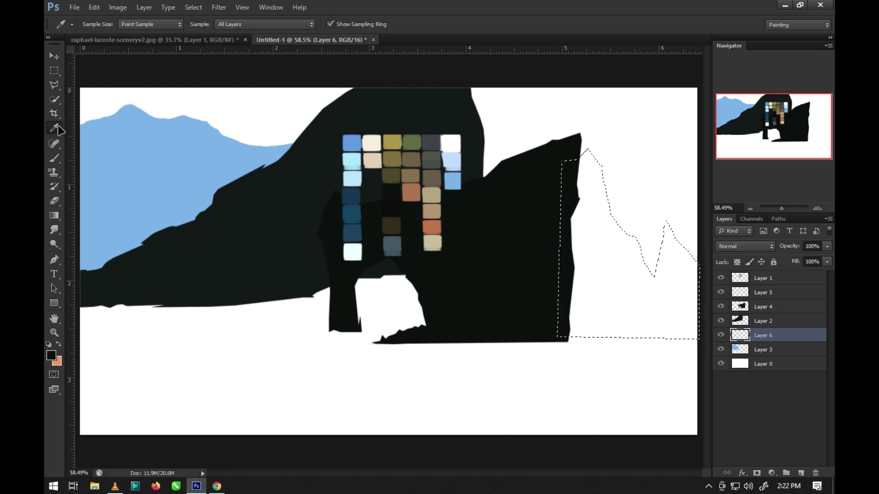
{"action": "left_click", "coordinate": [374, 157]}
{"action": "key", "text": "alt+BackSpace"}
{"action": "left_click", "coordinate": [55, 87]}
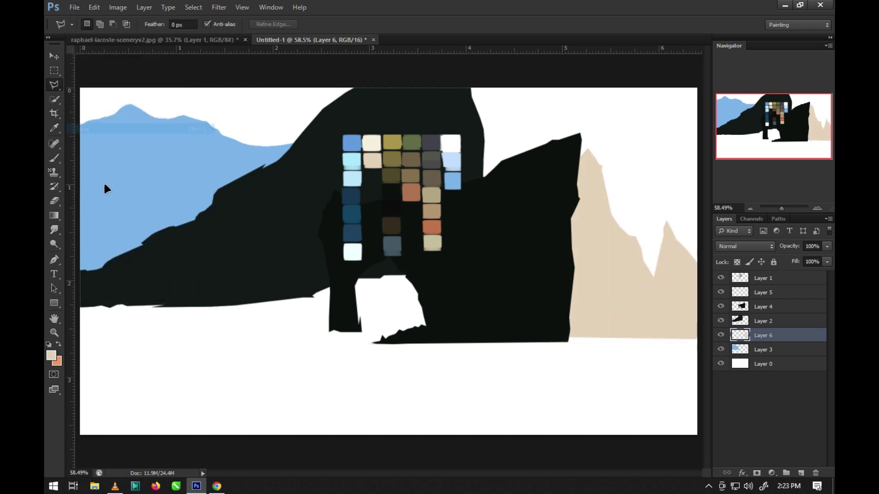
- Save the painting as Untitled-1.psd in a new folder named 'concept 20'
{"action": "key", "text": "ctrl+shift+s"}
{"action": "key", "text": "ctrl+shift+n"}
{"action": "type", "text": "concept 20"}
{"action": "key", "text": "Return"}
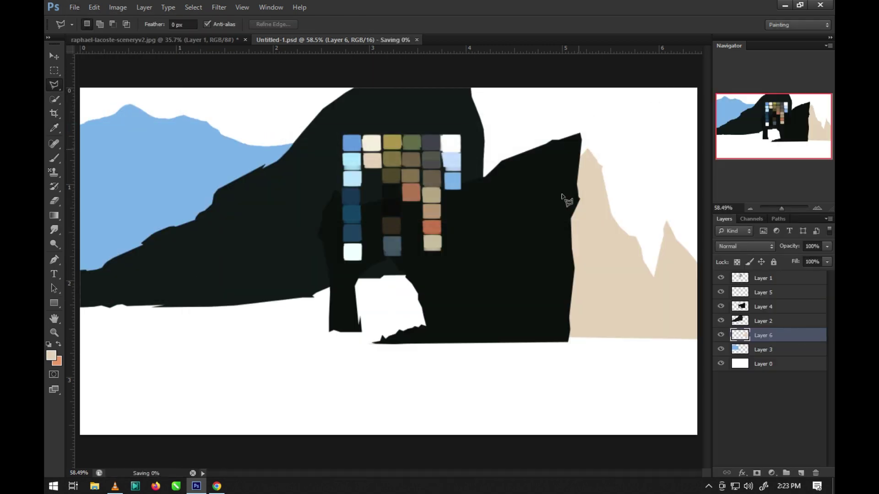
{"action": "left_click", "coordinate": [746, 295]}
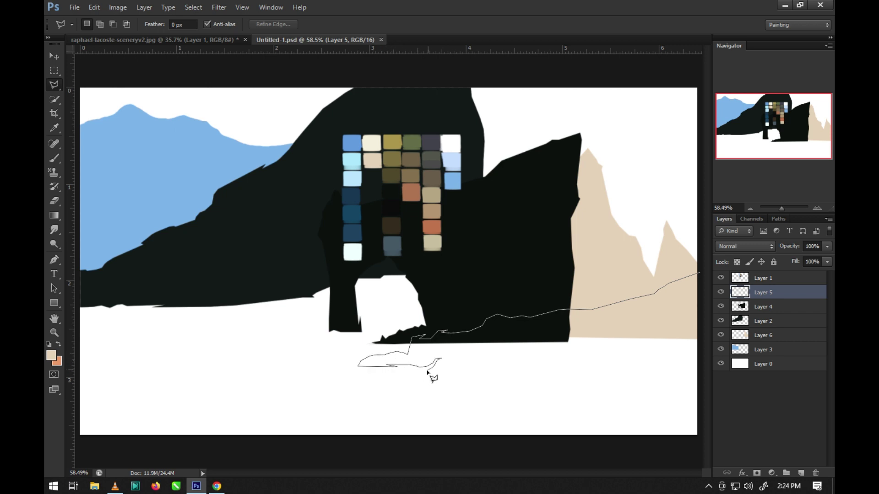
- Lasso the zigzag foreground rock ledges down to the canvas bottom, adding shapes to the selection
{"action": "double_click", "coordinate": [461, 380]}
{"action": "left_click", "coordinate": [457, 375], "text": "shift"}
{"action": "left_click", "coordinate": [492, 382]}
{"action": "left_click", "coordinate": [458, 388]}
{"action": "left_click", "coordinate": [478, 390]}
{"action": "left_click", "coordinate": [443, 396]}
{"action": "left_click", "coordinate": [412, 379]}
{"action": "left_click", "coordinate": [374, 409]}
{"action": "left_click", "coordinate": [356, 437]}
{"action": "left_click", "coordinate": [701, 442]}
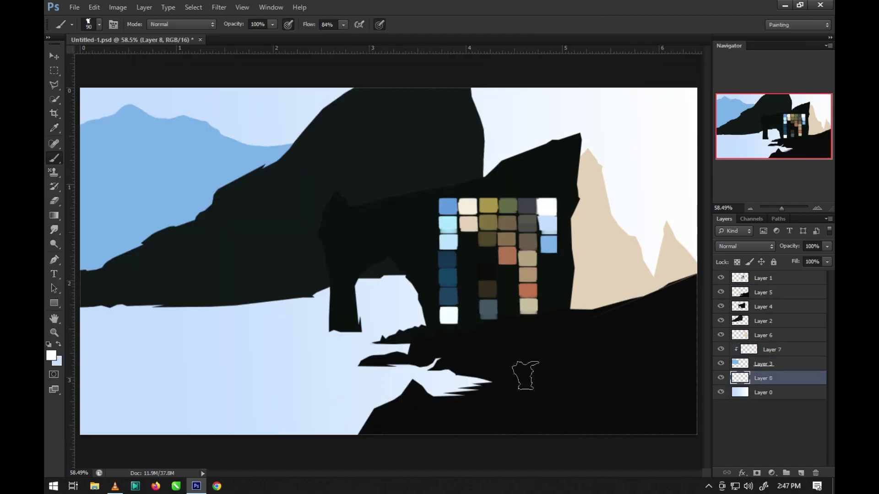
- Load the cloud brush 2302 at 1500 px for soft sky clouds
{"action": "right_click", "coordinate": [525, 376]}
{"action": "left_click_drag", "start_coordinate": [501, 285], "coordinate": [502, 427]}
{"action": "scroll", "coordinate": [330, 393], "scroll_direction": "down", "scroll_amount": 1}
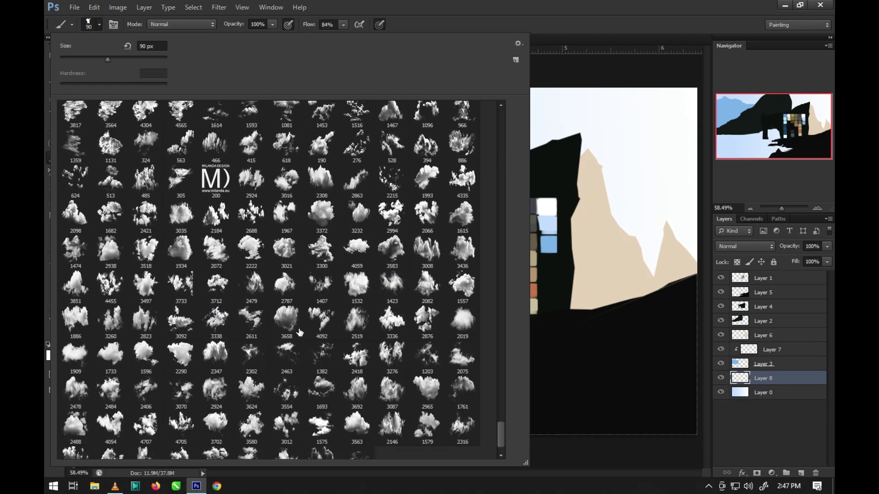
{"action": "double_click", "coordinate": [251, 357]}
{"action": "scroll", "coordinate": [196, 255], "scroll_direction": "up", "scroll_amount": 1}
{"action": "right_click", "coordinate": [567, 50]}
{"action": "type", "text": "1500"}
{"action": "key", "text": "Return"}
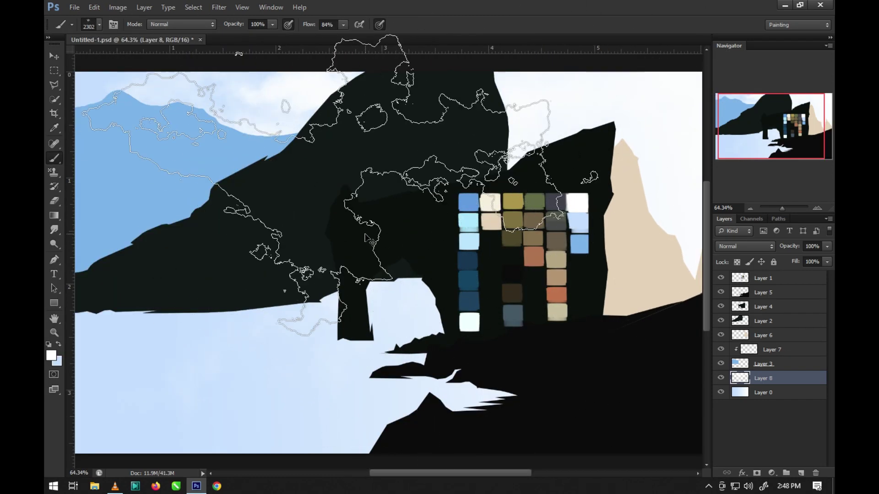
- Paint grey texture over the blue mountains on Layer 7 with the 125 px blob brush
{"action": "right_click", "coordinate": [503, 187]}
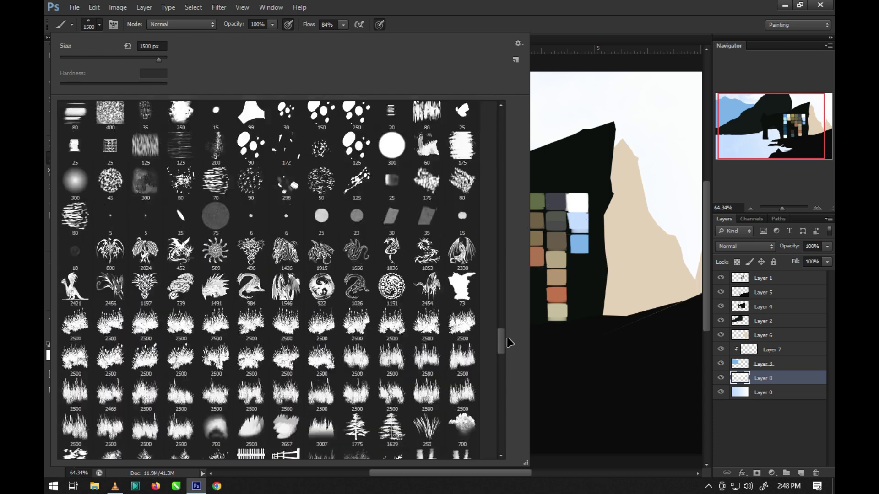
{"action": "double_click", "coordinate": [320, 218]}
{"action": "left_click", "coordinate": [778, 350]}
{"action": "left_click", "coordinate": [51, 355]}
{"action": "left_click", "coordinate": [402, 269]}
{"action": "left_click_drag", "start_coordinate": [257, 121], "coordinate": [105, 137]}
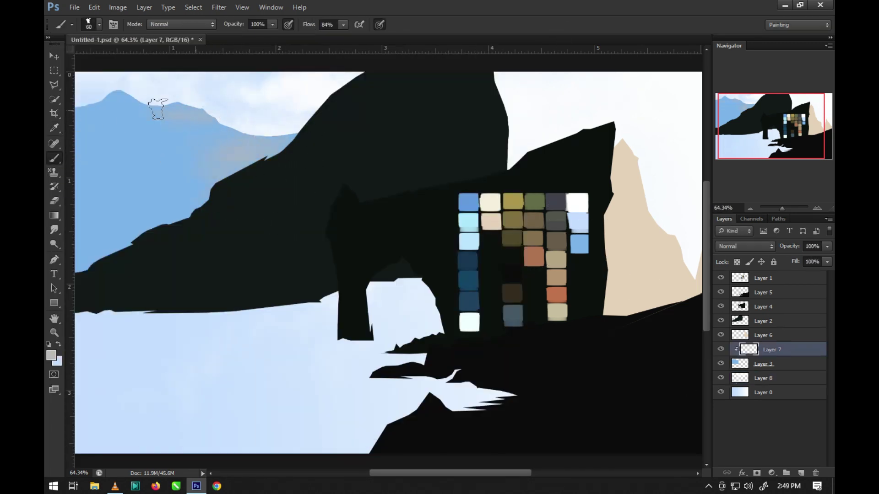
- Sample a colour and brush more pale haze over the left mountains and sky
{"action": "key", "text": "alt"}
{"action": "left_click_drag", "start_coordinate": [233, 164], "coordinate": [147, 133]}
{"action": "left_click_drag", "start_coordinate": [196, 157], "coordinate": [115, 224]}
{"action": "key", "text": "bracketright"}
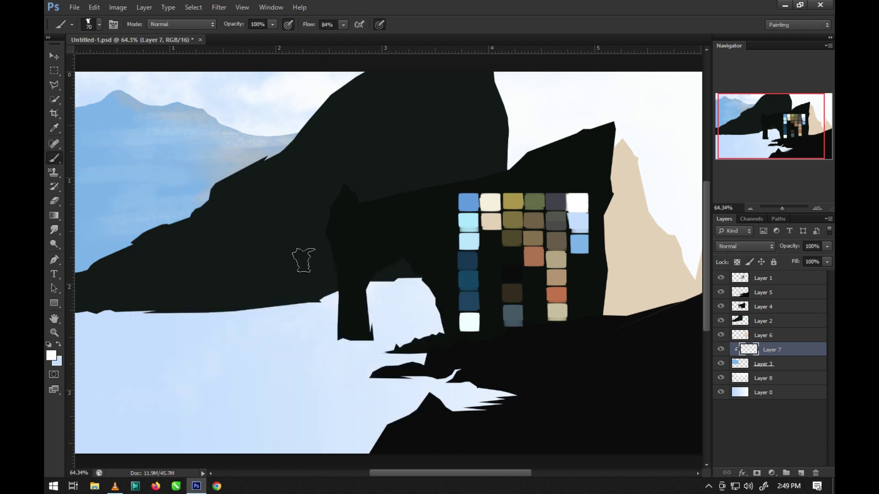
{"action": "left_click", "coordinate": [781, 326]}
{"action": "key", "text": "ctrl+shift+alt+n"}
- Clip the new layer to the cliff and outline thin ledge bands along its upper slope
{"action": "key", "text": "l"}
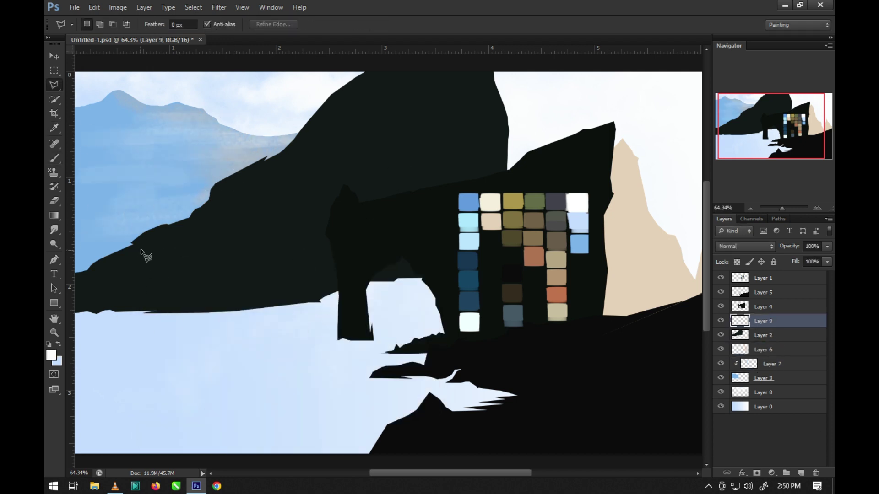
{"action": "key", "text": "ctrl+alt+g"}
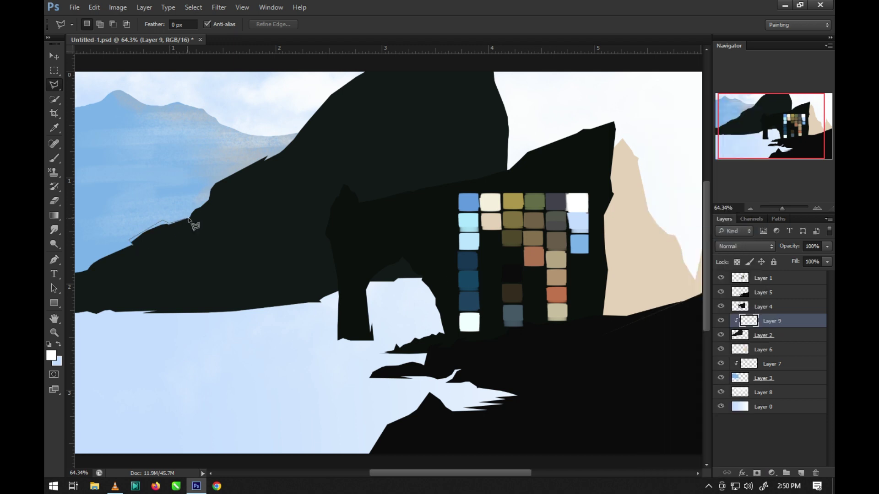
{"action": "double_click", "coordinate": [201, 220]}
{"action": "left_click", "coordinate": [202, 220], "text": "shift"}
{"action": "left_click", "coordinate": [228, 204]}
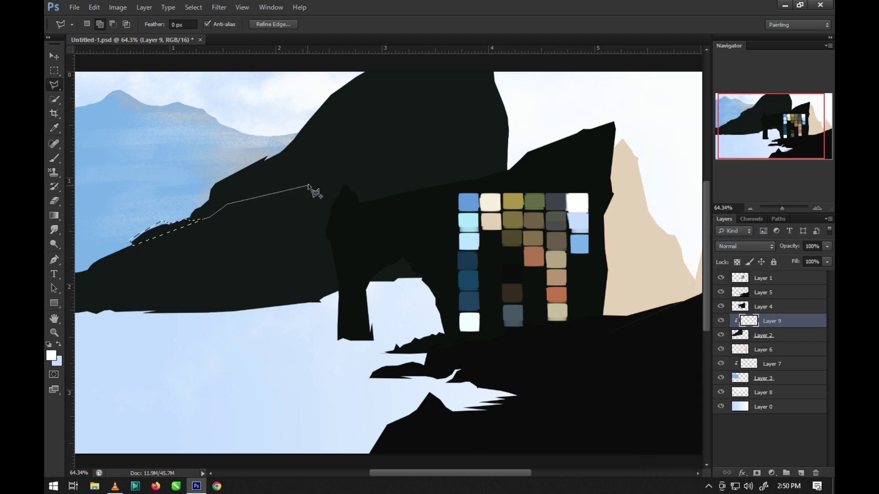
{"action": "left_click", "coordinate": [330, 176]}
{"action": "left_click", "coordinate": [251, 191]}
{"action": "left_click", "coordinate": [280, 174]}
{"action": "left_click", "coordinate": [306, 171]}
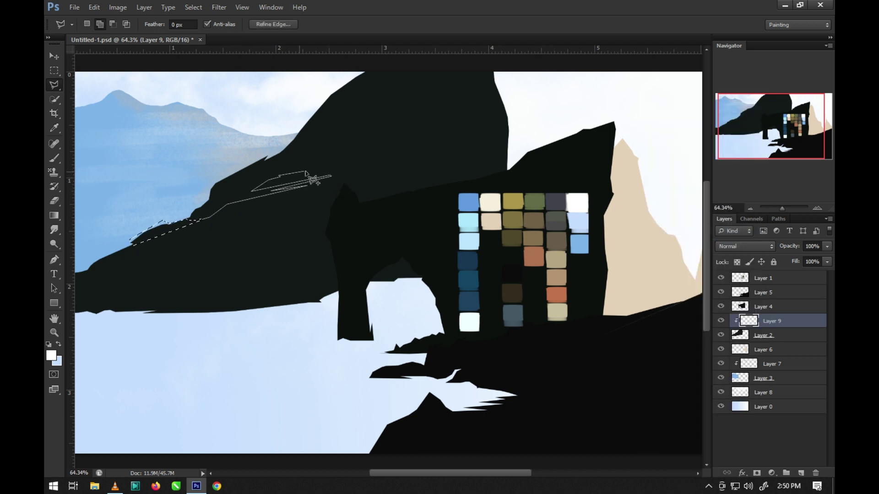
{"action": "left_click", "coordinate": [375, 154]}
{"action": "left_click", "coordinate": [316, 204]}
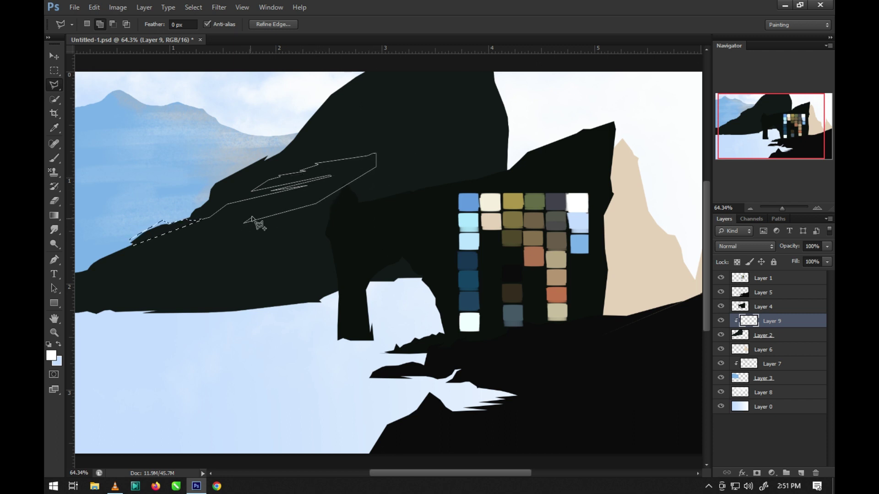
{"action": "left_click", "coordinate": [211, 223]}
- Paint the outlined slope bands grey-green and drop the selection
{"action": "key", "text": "b"}
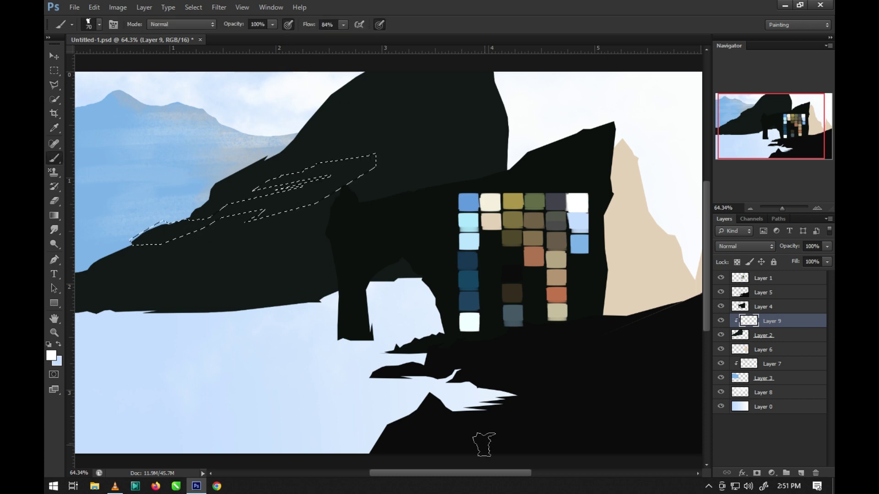
{"action": "left_click", "coordinate": [476, 384], "text": "alt"}
{"action": "left_click_drag", "start_coordinate": [373, 160], "coordinate": [135, 240]}
{"action": "key", "text": "ctrl+d"}
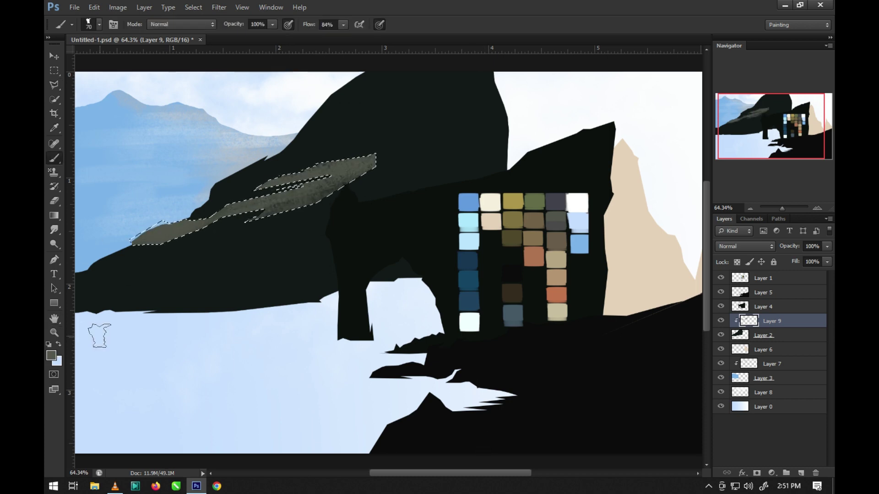
{"action": "key", "text": "l"}
{"action": "key", "text": "ctrl+shift+alt+n"}
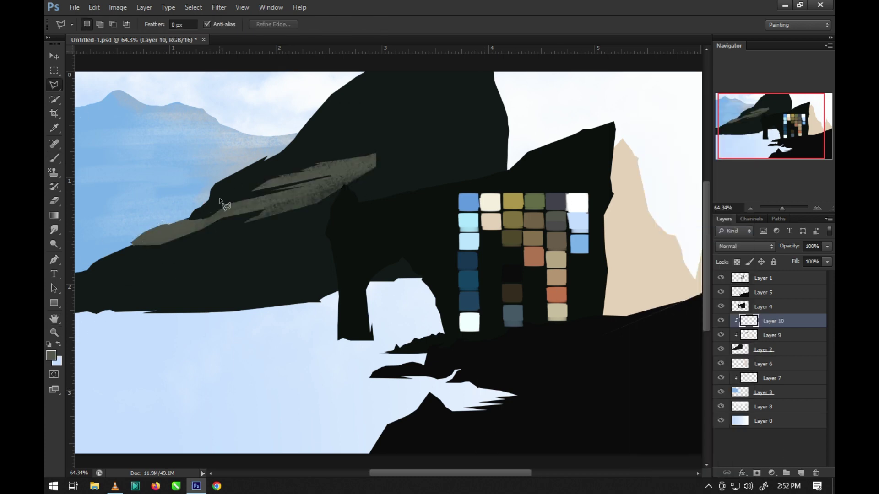
- Fill thin lassoed slivers on the left cliff with orange-brown streaks
{"action": "left_click", "coordinate": [250, 171]}
{"action": "key", "text": "b"}
{"action": "left_click", "coordinate": [533, 256], "text": "alt"}
{"action": "mouse_move", "coordinate": [250, 171]}
{"action": "left_mouse_down"}
{"action": "mouse_move", "coordinate": [222, 181]}
{"action": "mouse_move", "coordinate": [245, 179]}
{"action": "left_mouse_up"}
{"action": "key", "text": "ctrl+d"}
{"action": "key", "text": "l"}
{"action": "left_click", "coordinate": [265, 162]}
{"action": "key", "text": "b"}
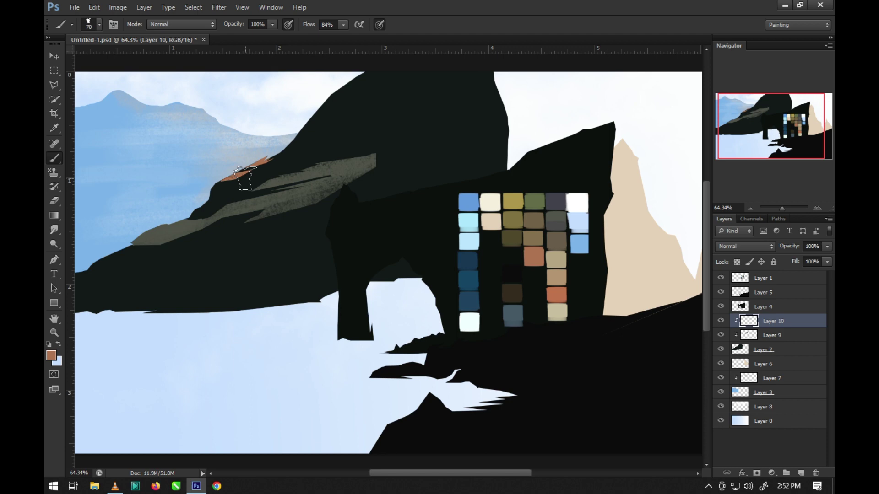
{"action": "key", "text": "l"}
- Outline the tall rock's top and make Layer 9 active
{"action": "left_click", "coordinate": [400, 141]}
{"action": "scroll", "coordinate": [353, 157], "scroll_direction": "right", "scroll_amount": 5}
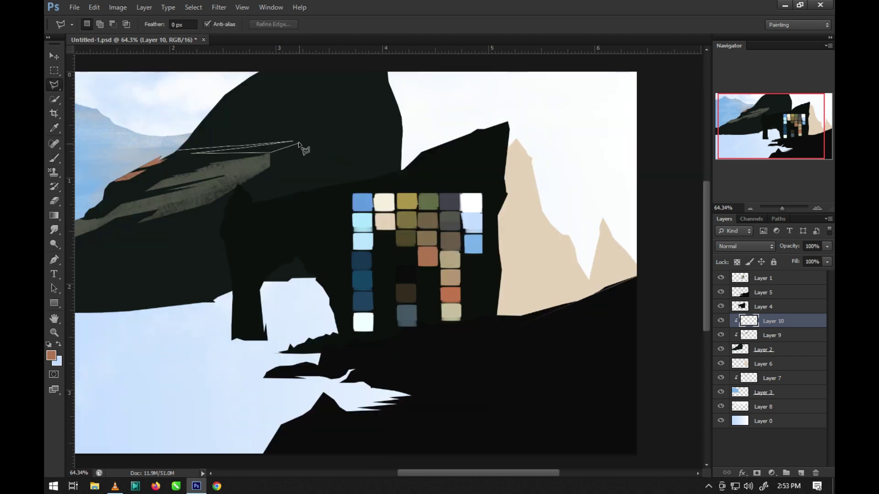
{"action": "left_click", "coordinate": [387, 71]}
{"action": "left_click", "coordinate": [259, 68]}
{"action": "left_click", "coordinate": [178, 149]}
{"action": "key", "text": "b"}
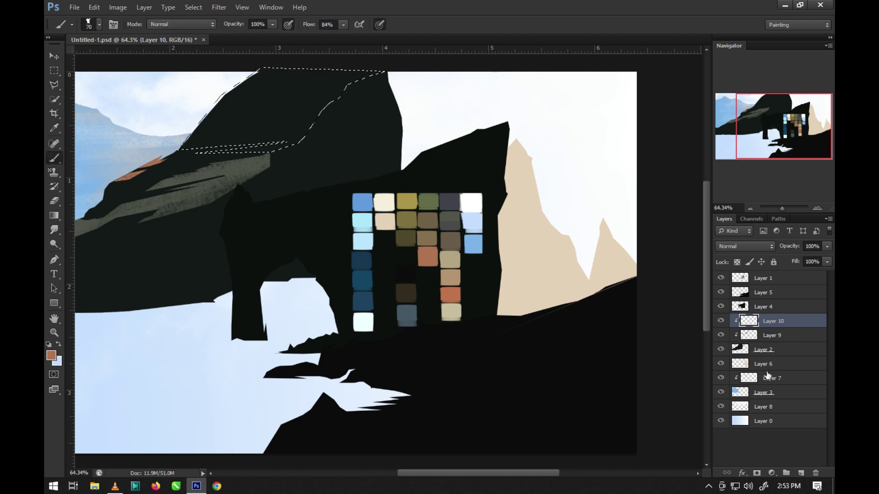
{"action": "key", "text": "alt+bracketleft"}
- On a new layer clipped to the rock, paint the outlined rock top brownish tan
{"action": "key", "text": "ctrl+shift+alt+n"}
{"action": "right_click", "coordinate": [774, 321]}
{"action": "left_click", "coordinate": [720, 229]}
{"action": "left_click", "coordinate": [427, 221], "text": "alt"}
{"action": "mouse_move", "coordinate": [184, 147]}
{"action": "left_mouse_down"}
{"action": "mouse_move", "coordinate": [275, 115]}
{"action": "mouse_move", "coordinate": [222, 78]}
{"action": "mouse_move", "coordinate": [257, 123]}
{"action": "left_mouse_up"}
{"action": "key", "text": "ctrl+d"}
- Load the painted rock top from Layer 11 as a selection and blend in lighter tan strokes
{"action": "left_click", "coordinate": [778, 349]}
{"action": "key", "text": "l"}
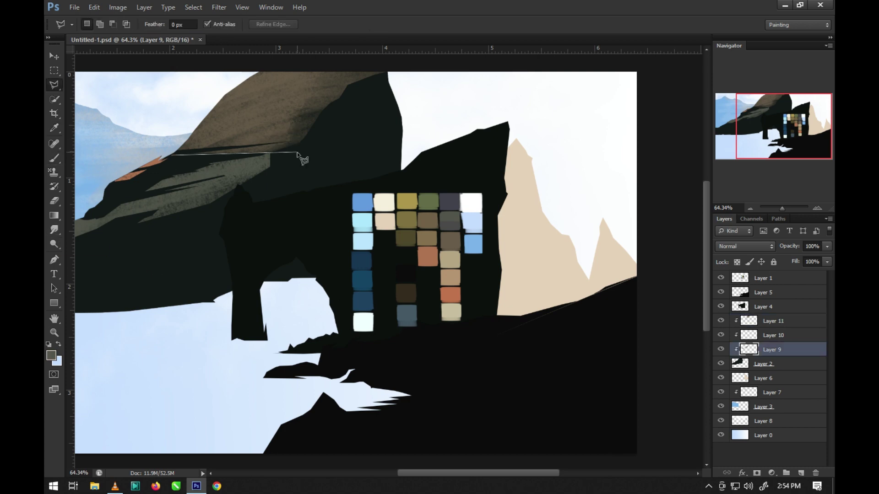
{"action": "left_click", "coordinate": [295, 150]}
{"action": "key", "text": "b"}
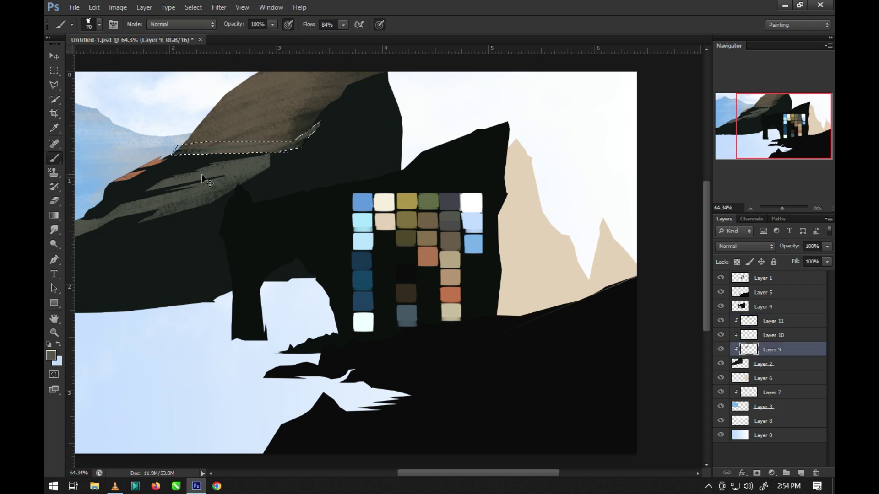
{"action": "left_click", "coordinate": [778, 321]}
{"action": "left_click", "coordinate": [748, 321], "text": "ctrl"}
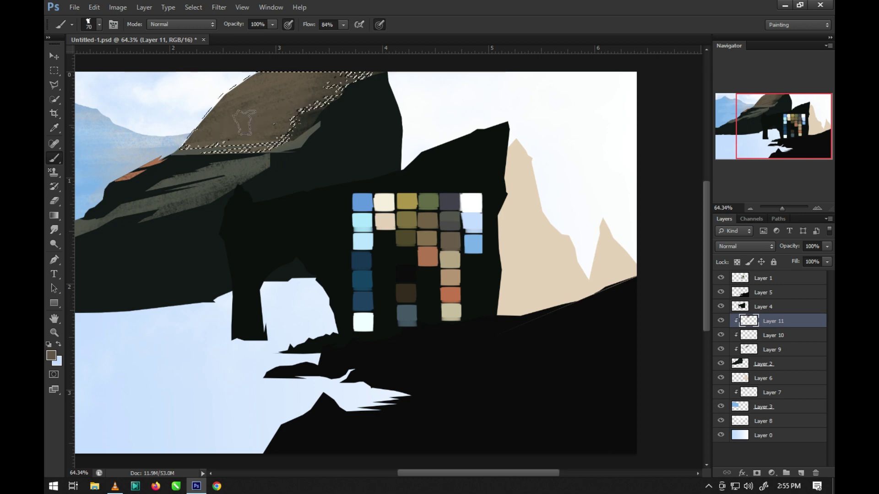
{"action": "left_click", "coordinate": [114, 143], "text": "alt"}
{"action": "left_click_drag", "start_coordinate": [229, 114], "coordinate": [316, 83]}
{"action": "left_click_drag", "start_coordinate": [201, 137], "coordinate": [284, 101]}
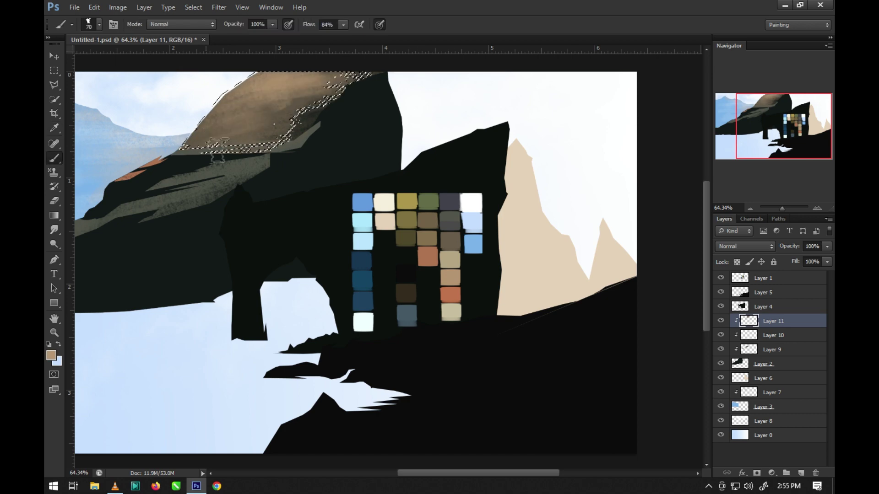
{"action": "key", "text": "ctrl+d"}
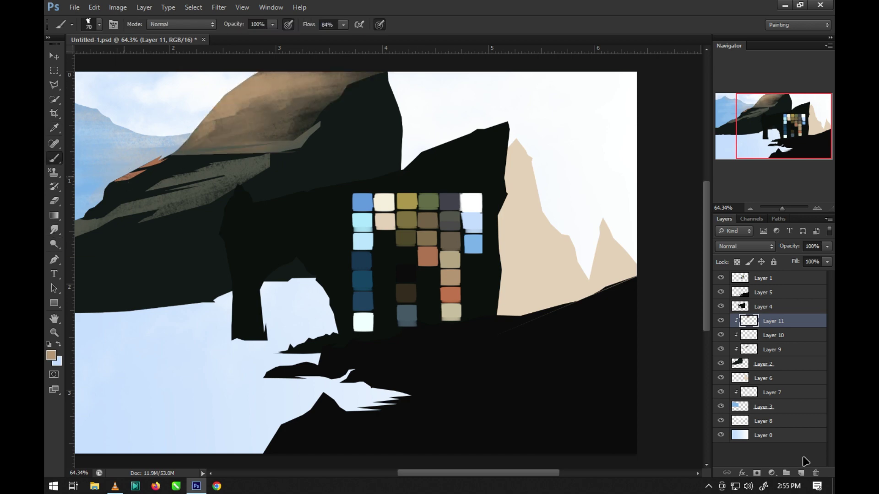
- Add a new clipped layer and begin outlining the tall rock's cliff face
{"action": "left_click", "coordinate": [801, 473]}
{"action": "right_click", "coordinate": [773, 321]}
{"action": "left_click", "coordinate": [677, 230]}
{"action": "key", "text": "l"}
{"action": "left_click", "coordinate": [389, 71]}
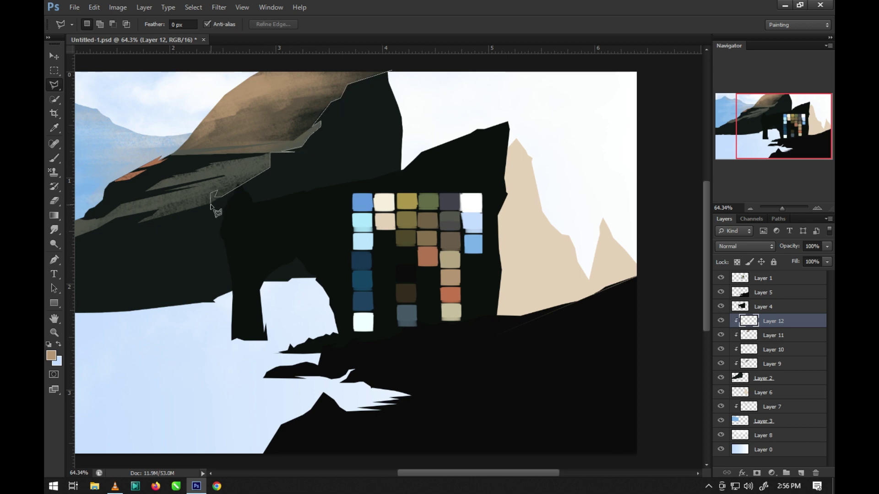
- Close the cliff-face selection and paint dark grey strokes down the face
{"action": "left_click", "coordinate": [210, 301]}
{"action": "left_click", "coordinate": [435, 287]}
{"action": "left_click", "coordinate": [389, 72]}
{"action": "key", "text": "b"}
{"action": "key", "text": "alt"}
{"action": "left_click", "coordinate": [76, 216], "text": "alt"}
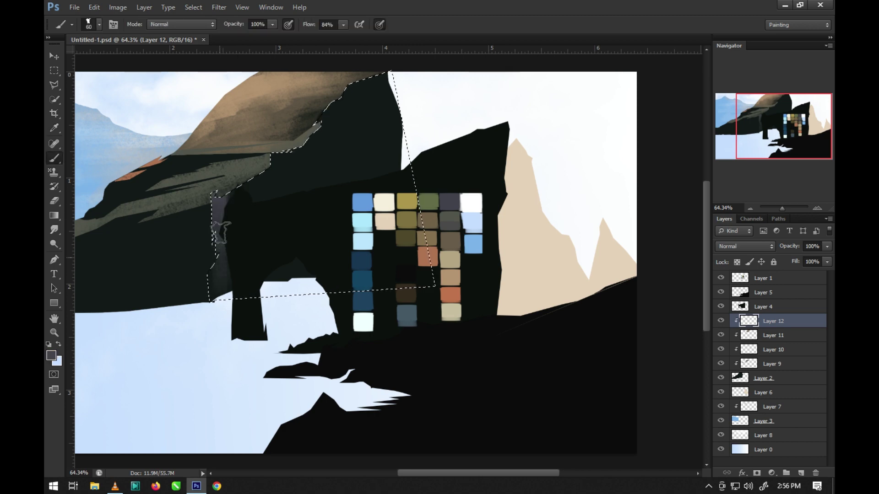
{"action": "key", "text": "alt"}
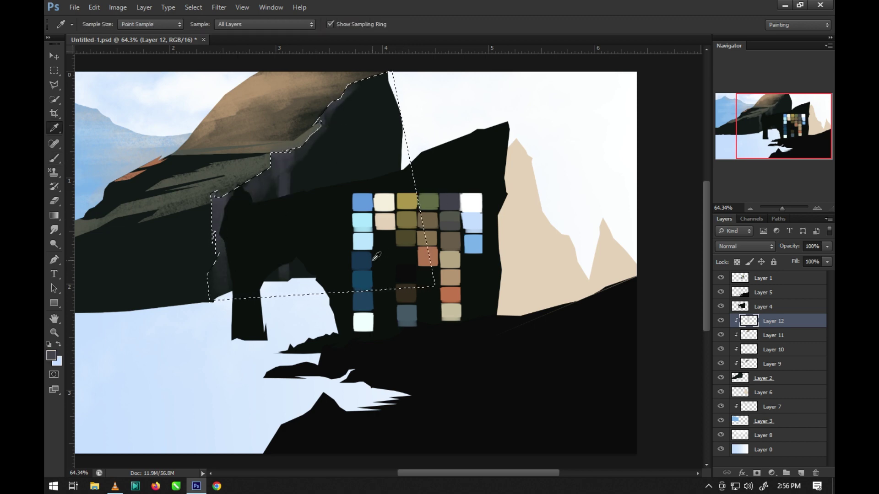
{"action": "left_click", "coordinate": [467, 301], "text": "alt"}
{"action": "left_click_drag", "start_coordinate": [391, 59], "coordinate": [384, 179]}
{"action": "left_click_drag", "start_coordinate": [362, 91], "coordinate": [344, 275]}
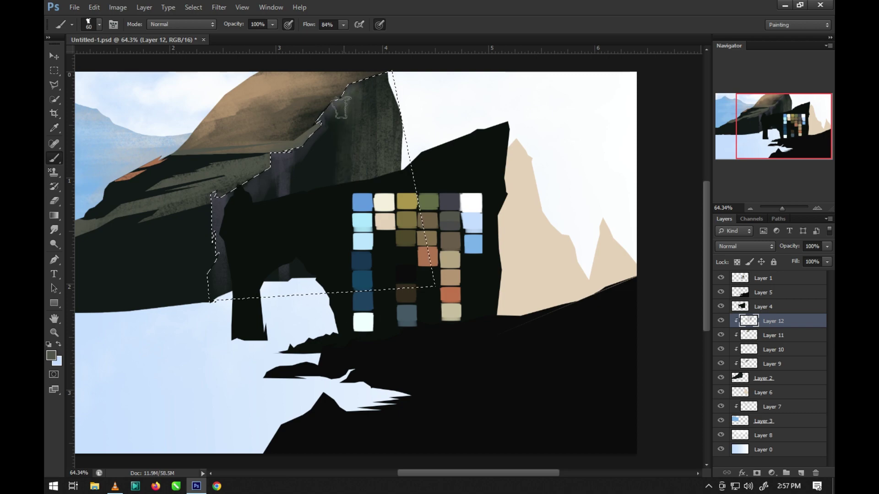
{"action": "left_click_drag", "start_coordinate": [330, 156], "coordinate": [305, 255]}
- With a larger scattered brush on a new clipped layer, paint tan vertical streaks on the cliff and arch edges
{"action": "left_click", "coordinate": [94, 25]}
{"action": "double_click", "coordinate": [396, 201]}
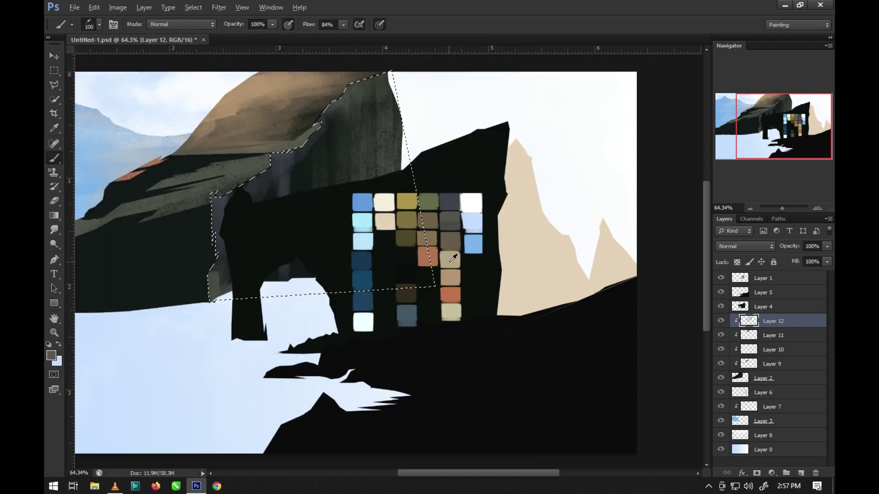
{"action": "key", "text": "ctrl+shift+alt+n"}
{"action": "left_click_drag", "start_coordinate": [357, 91], "coordinate": [361, 179]}
{"action": "left_click_drag", "start_coordinate": [389, 92], "coordinate": [380, 173]}
{"action": "mouse_move", "coordinate": [338, 110]}
{"action": "left_mouse_down"}
{"action": "mouse_move", "coordinate": [330, 179]}
{"action": "mouse_move", "coordinate": [355, 176]}
{"action": "left_mouse_up"}
{"action": "left_click_drag", "start_coordinate": [316, 155], "coordinate": [293, 190]}
{"action": "left_click_drag", "start_coordinate": [275, 275], "coordinate": [315, 261]}
{"action": "left_click_drag", "start_coordinate": [224, 238], "coordinate": [223, 284]}
- Sample another tan and add more strokes on the upper rock and inside the arch opening
{"action": "key", "text": "i"}
{"action": "left_click", "coordinate": [460, 270]}
{"action": "key", "text": "b"}
{"action": "left_click_drag", "start_coordinate": [373, 115], "coordinate": [373, 167]}
{"action": "left_click_drag", "start_coordinate": [364, 90], "coordinate": [362, 181]}
{"action": "left_click_drag", "start_coordinate": [343, 110], "coordinate": [344, 183]}
{"action": "left_click_drag", "start_coordinate": [293, 156], "coordinate": [279, 192]}
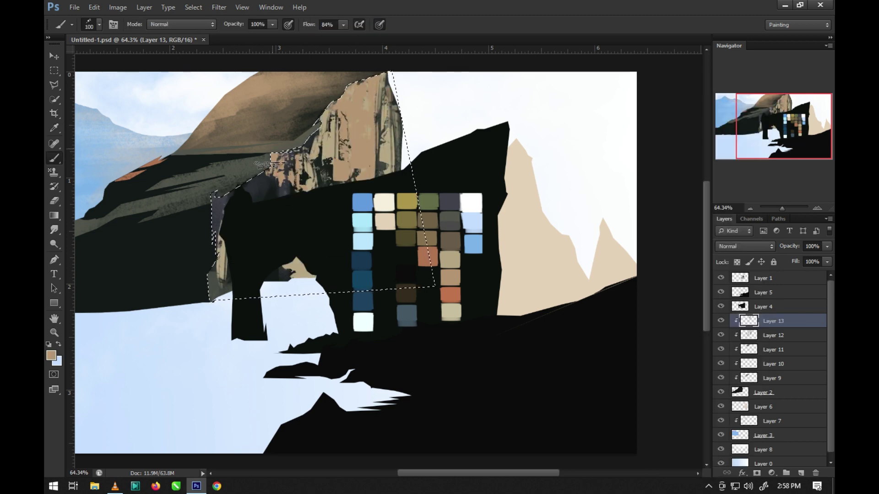
{"action": "left_click_drag", "start_coordinate": [243, 269], "coordinate": [278, 261]}
- Add dark purple-grey strokes and more tan on the upper cliff face
{"action": "left_click", "coordinate": [450, 201], "text": "alt"}
{"action": "mouse_move", "coordinate": [320, 156]}
{"action": "left_mouse_down"}
{"action": "mouse_move", "coordinate": [293, 192]}
{"action": "mouse_move", "coordinate": [321, 179]}
{"action": "left_mouse_up"}
{"action": "left_click", "coordinate": [457, 279]}
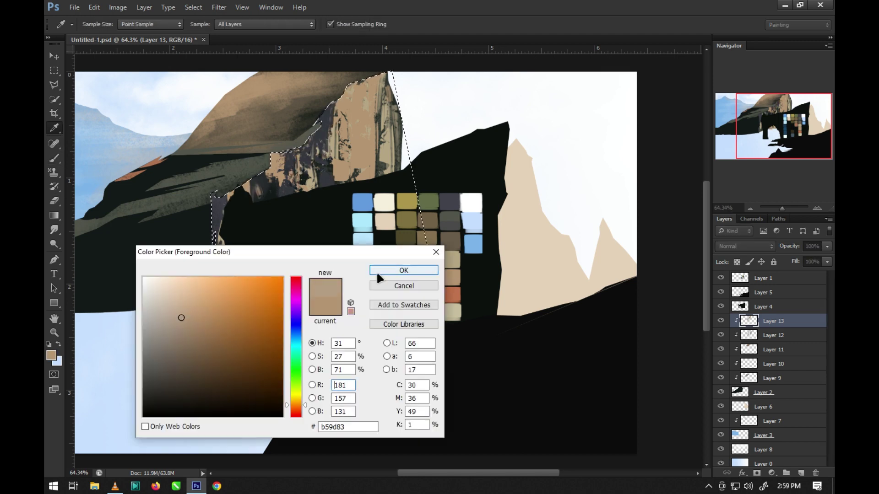
{"action": "key", "text": "Return"}
{"action": "key", "text": "b"}
{"action": "left_click_drag", "start_coordinate": [350, 114], "coordinate": [352, 183]}
{"action": "left_click_drag", "start_coordinate": [321, 156], "coordinate": [314, 188]}
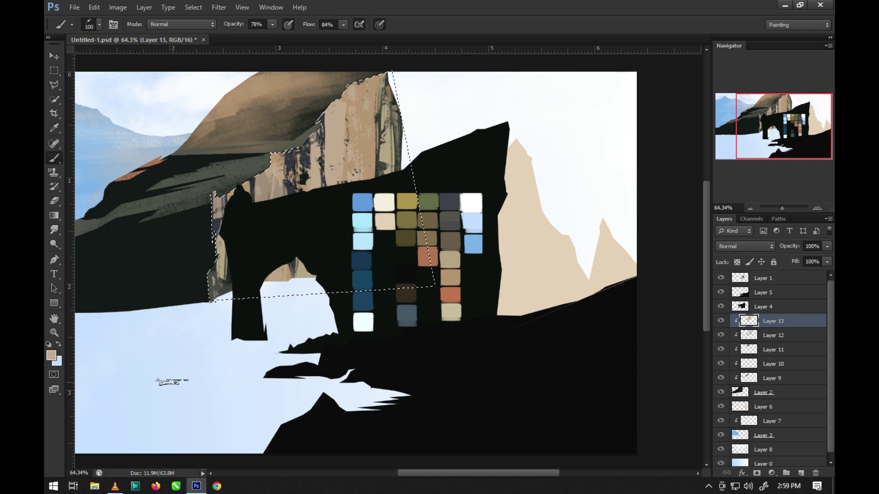
- Paint terracotta streaks on the cliff face and drop the selection
{"action": "left_click", "coordinate": [138, 176], "text": "alt"}
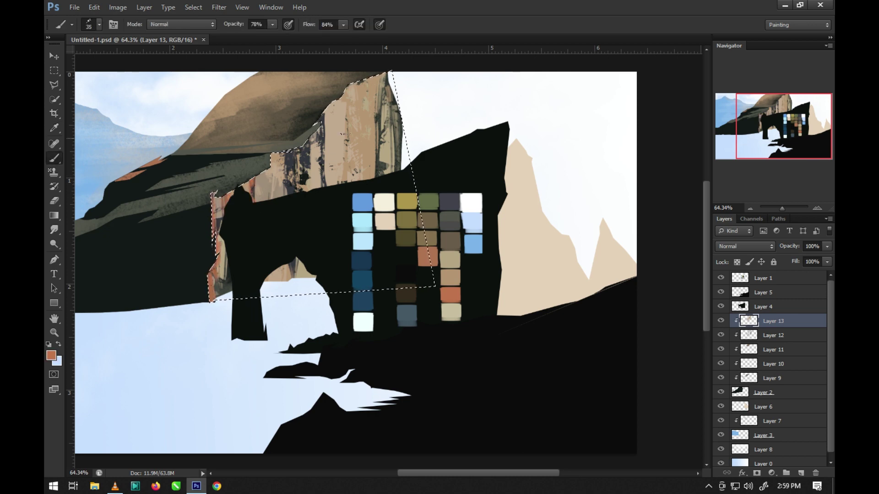
{"action": "left_click", "coordinate": [362, 221], "text": "alt"}
{"action": "left_click", "coordinate": [451, 296], "text": "alt"}
{"action": "left_click_drag", "start_coordinate": [344, 183], "coordinate": [343, 124]}
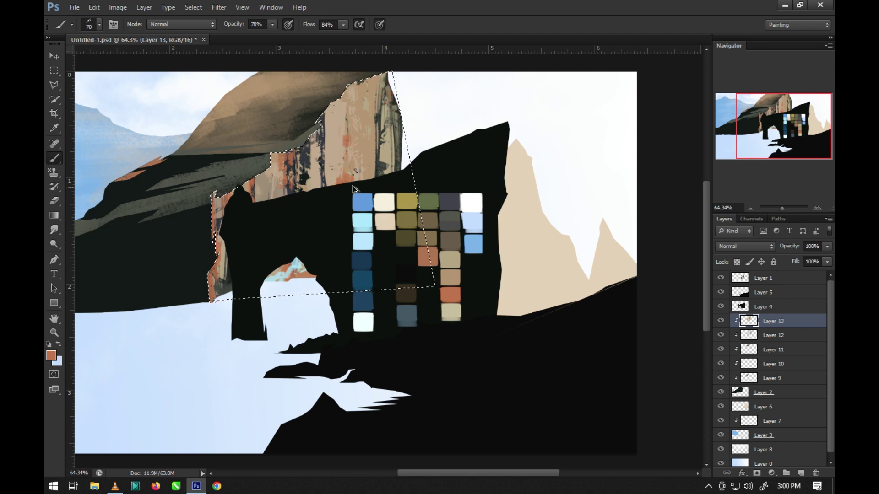
{"action": "key", "text": "ctrl+d"}
{"action": "key", "text": "alt+bracketleft"}
{"action": "key", "text": "alt+bracketleft"}
{"action": "key", "text": "alt+bracketleft"}
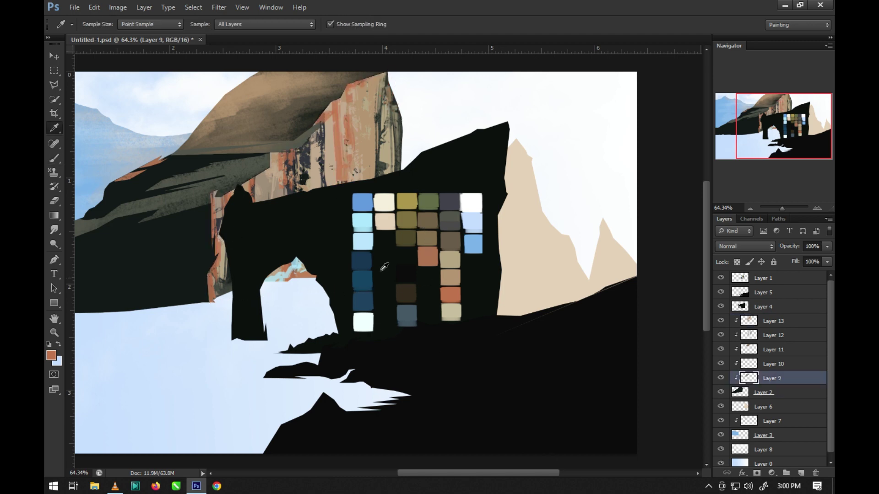
- Sample greyer brown and salmon-orange colours, shrink the brush, and save the painting
{"action": "left_click", "coordinate": [786, 394]}
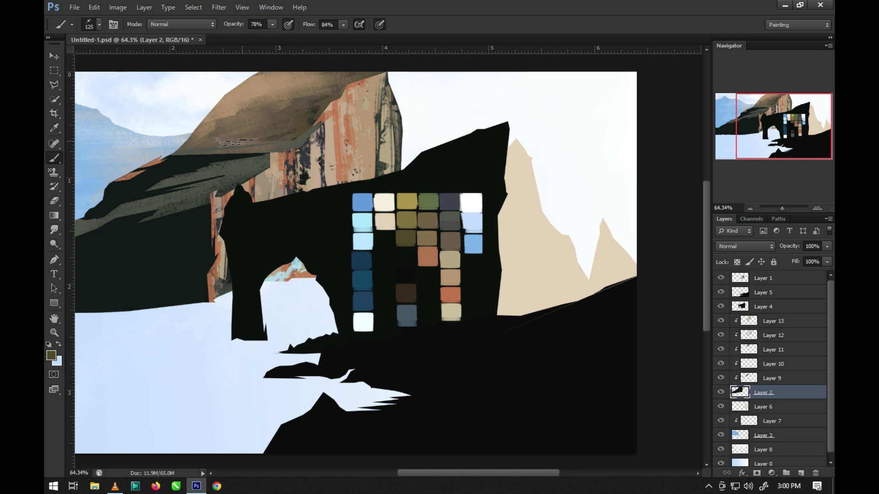
{"action": "left_click", "coordinate": [319, 112], "text": "alt"}
{"action": "key", "text": "alt+bracketright"}
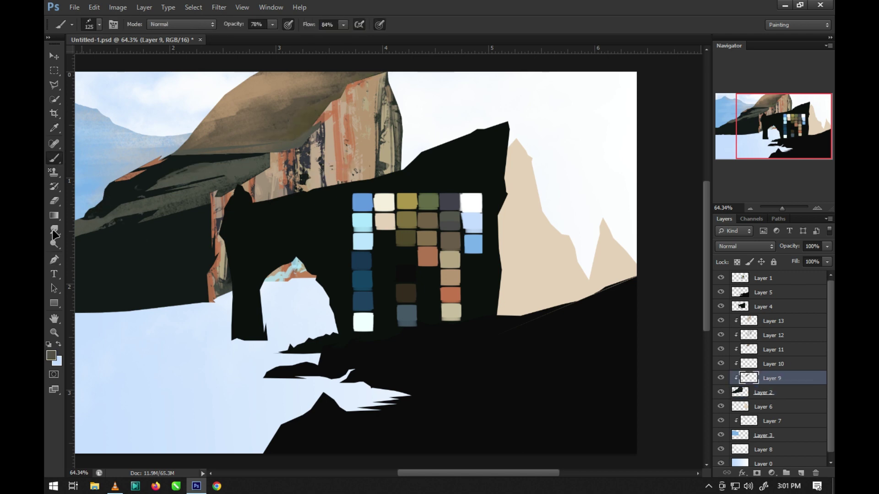
{"action": "left_click", "coordinate": [120, 173], "text": "alt"}
{"action": "key", "text": "bracketleft"}
{"action": "key", "text": "bracketleft"}
{"action": "key", "text": "bracketleft"}
{"action": "key", "text": "ctrl+s"}
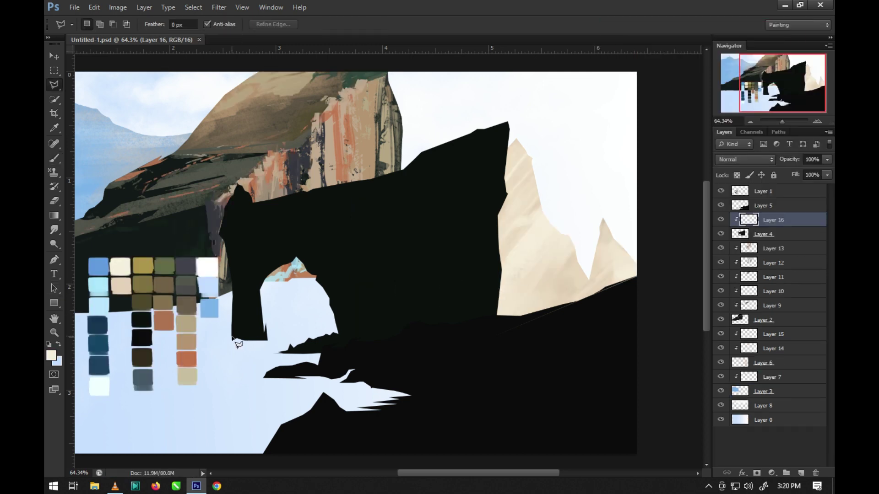
- Outline the top ridge of the arch as a polygonal selection
{"action": "left_click", "coordinate": [418, 169]}
{"action": "left_click", "coordinate": [508, 136]}
{"action": "left_click", "coordinate": [408, 177]}
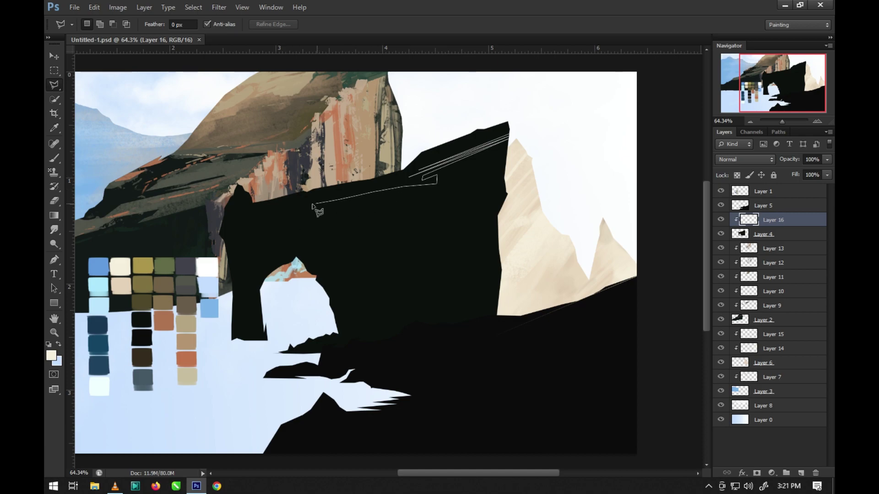
{"action": "left_click", "coordinate": [228, 199]}
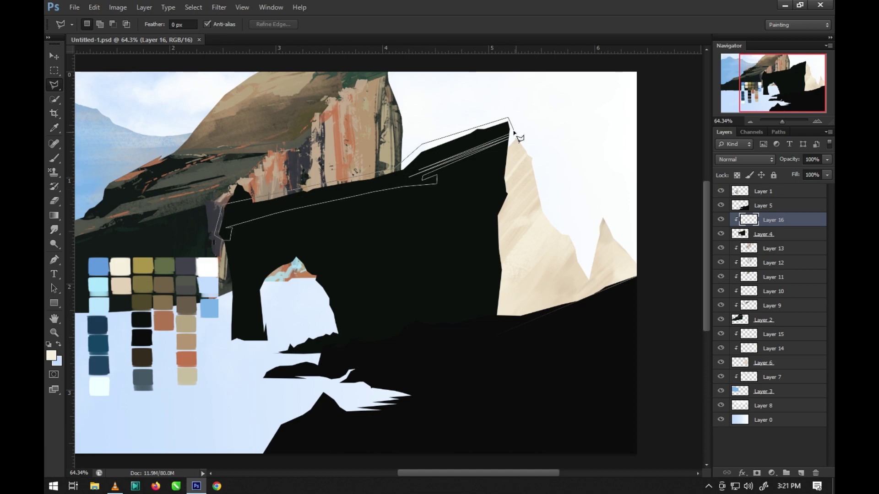
{"action": "double_click", "coordinate": [514, 132]}
- Paint olive along the selected arch ridge, then set up the eraser tip
{"action": "key", "text": "b"}
{"action": "left_click", "coordinate": [99, 24]}
{"action": "left_click", "coordinate": [113, 25]}
{"action": "key", "text": "F5"}
{"action": "key", "text": "i"}
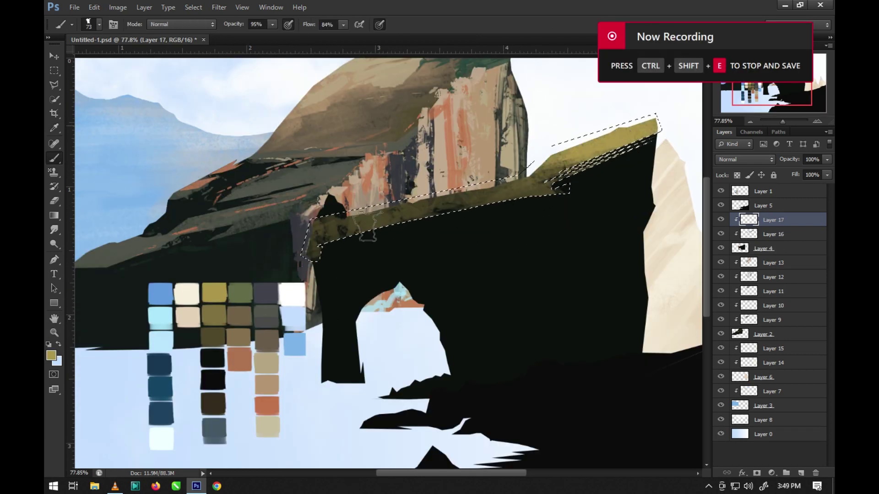
{"action": "left_click_drag", "start_coordinate": [367, 226], "coordinate": [353, 213]}
{"action": "left_click_drag", "start_coordinate": [413, 212], "coordinate": [316, 238]}
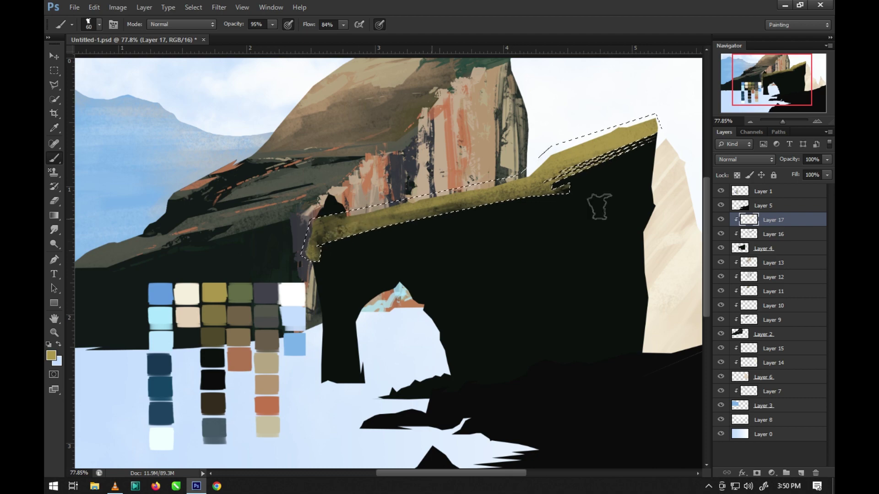
{"action": "key", "text": "e"}
{"action": "left_click", "coordinate": [99, 24]}
{"action": "key", "text": "Return"}
{"action": "key", "text": "b"}
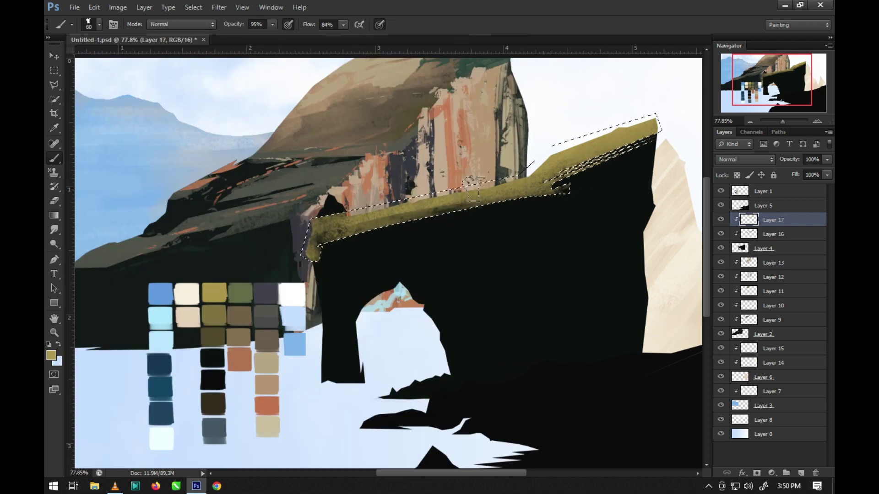
- Select the strip under the moss ledge and pick paler palette colours
{"action": "key", "text": "l"}
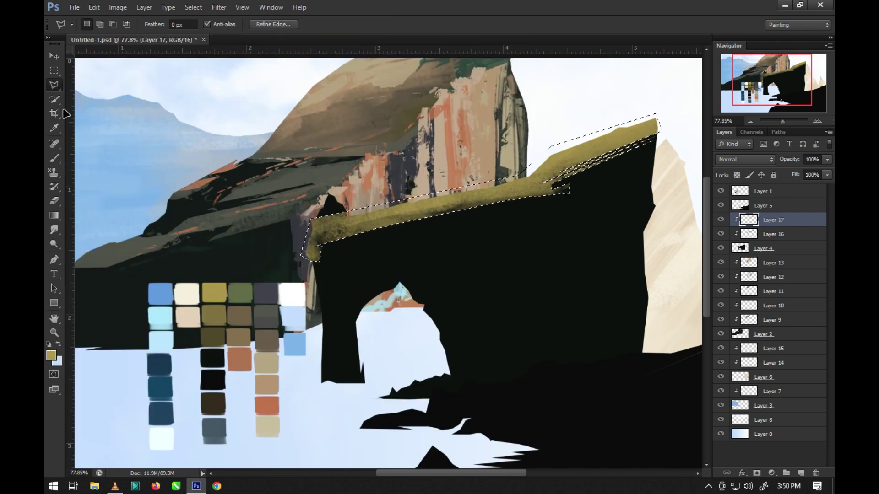
{"action": "left_click", "coordinate": [346, 240]}
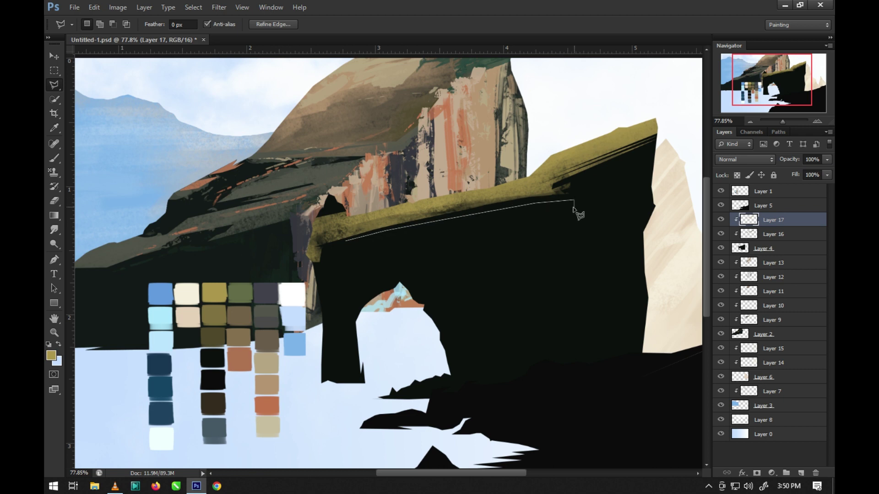
{"action": "double_click", "coordinate": [334, 244]}
{"action": "key", "text": "b"}
{"action": "left_click", "coordinate": [306, 315], "text": "alt"}
{"action": "left_click", "coordinate": [749, 234], "text": "ctrl"}
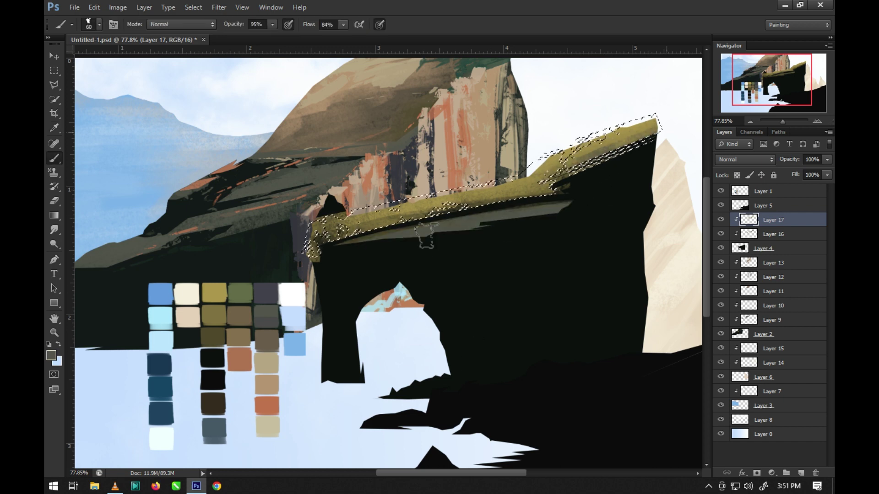
{"action": "key", "text": "ctrl+d"}
- Toggle the ledge selection outline, shrink the brush, and add a new clipped Layer 18
{"action": "key", "text": "w"}
{"action": "left_click", "coordinate": [574, 154]}
{"action": "key", "text": "b"}
{"action": "key", "text": "ctrl+h"}
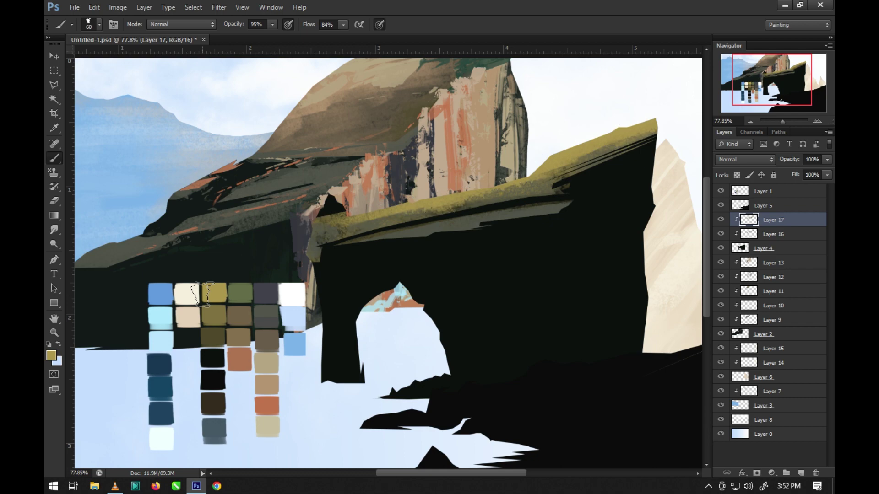
{"action": "key", "text": "ctrl+h"}
{"action": "key", "text": "bracketleft"}
{"action": "key", "text": "bracketleft"}
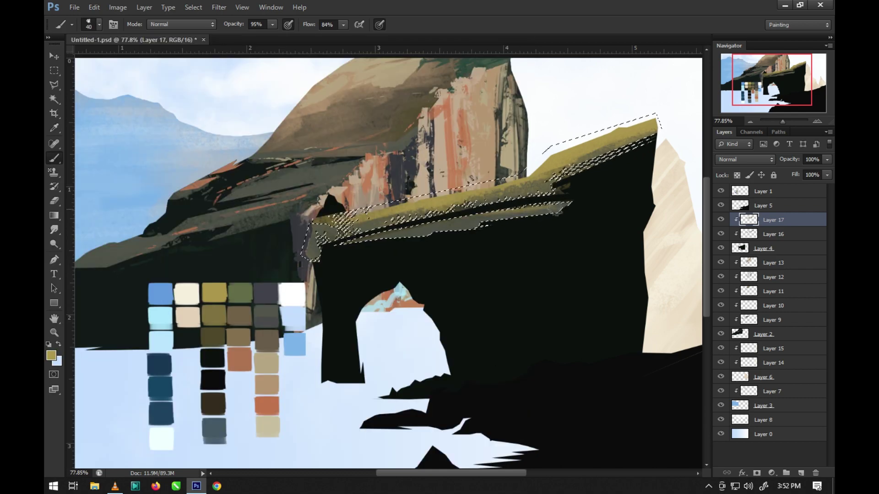
{"action": "key", "text": "ctrl+h"}
{"action": "left_click", "coordinate": [801, 473], "text": "ctrl"}
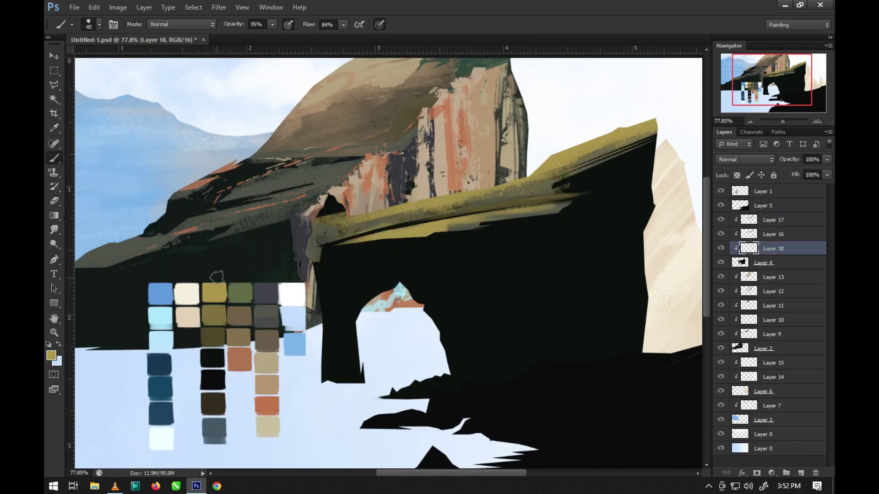
- Adjust the brush preset and size, undo an extra layer, and reselect the grassy arch top
{"action": "right_click", "coordinate": [547, 200]}
{"action": "scroll", "coordinate": [506, 173], "scroll_direction": "up", "scroll_amount": 2}
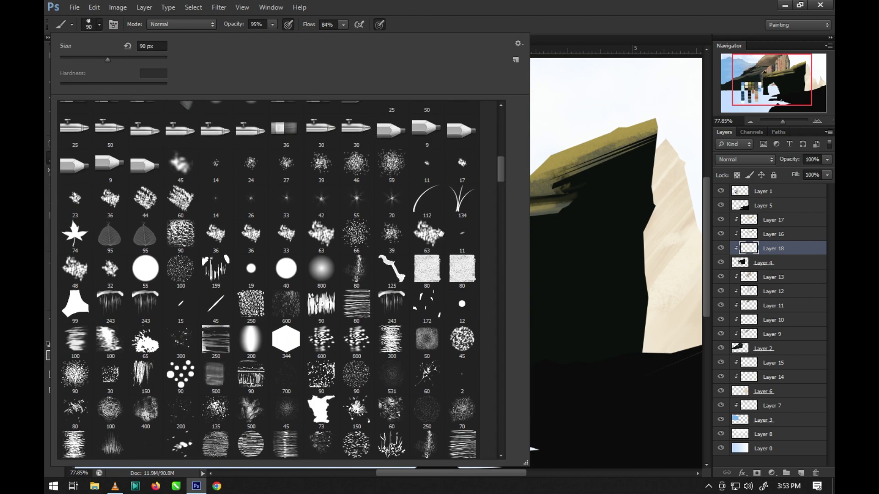
{"action": "key", "text": "Escape"}
{"action": "key", "text": "bracketleft"}
{"action": "left_click", "coordinate": [801, 473], "text": "ctrl"}
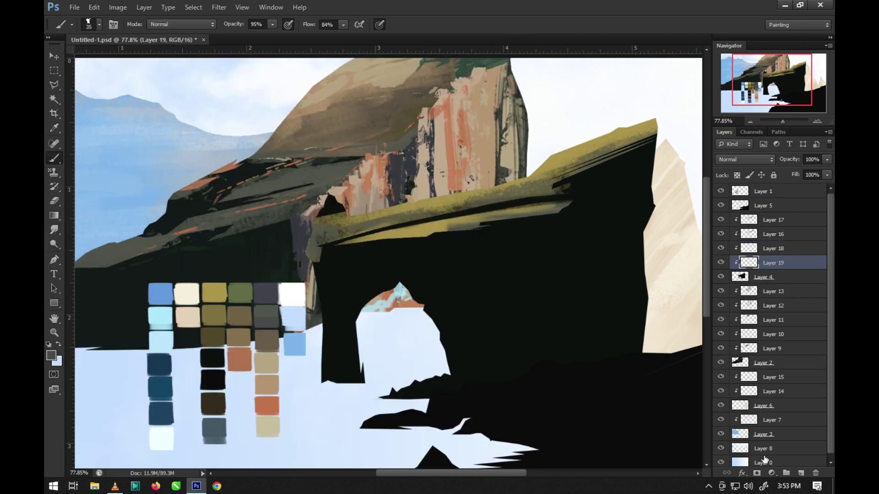
{"action": "key", "text": "ctrl+z"}
{"action": "key", "text": "alt+bracketright"}
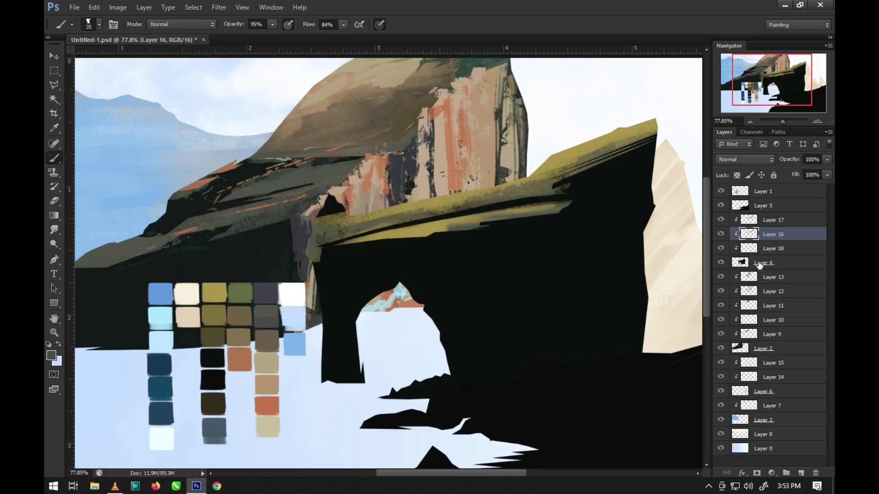
{"action": "key", "text": "ctrl+alt+z"}
- Sample a palette colour, move to Layer 18, and set the brush to size 30
{"action": "left_click", "coordinate": [255, 315], "text": "alt"}
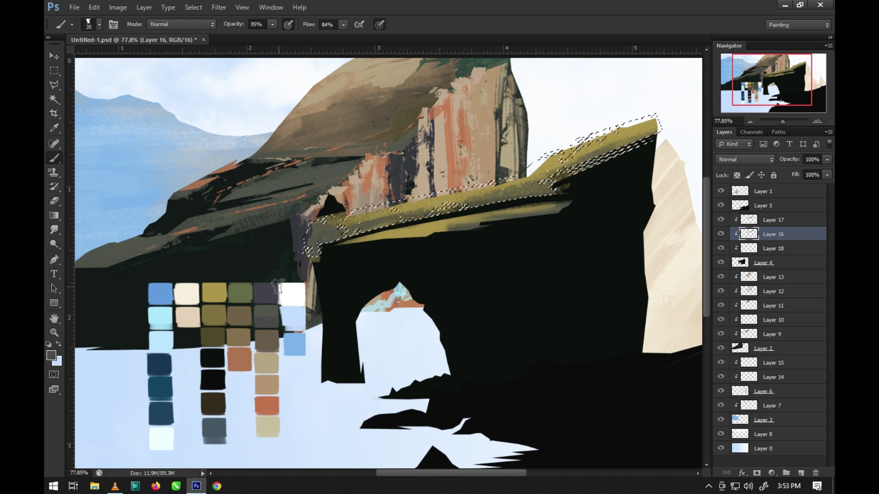
{"action": "key", "text": "alt+bracketright"}
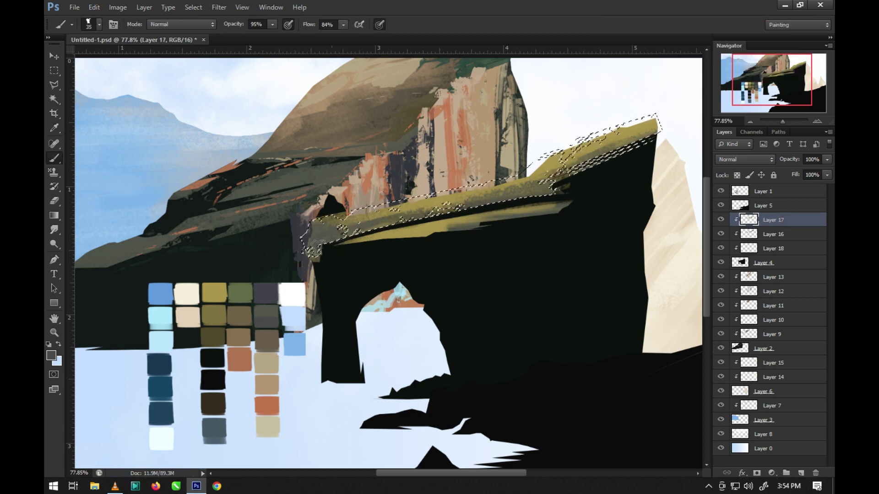
{"action": "key", "text": "ctrl+d"}
{"action": "key", "text": "alt+bracketleft"}
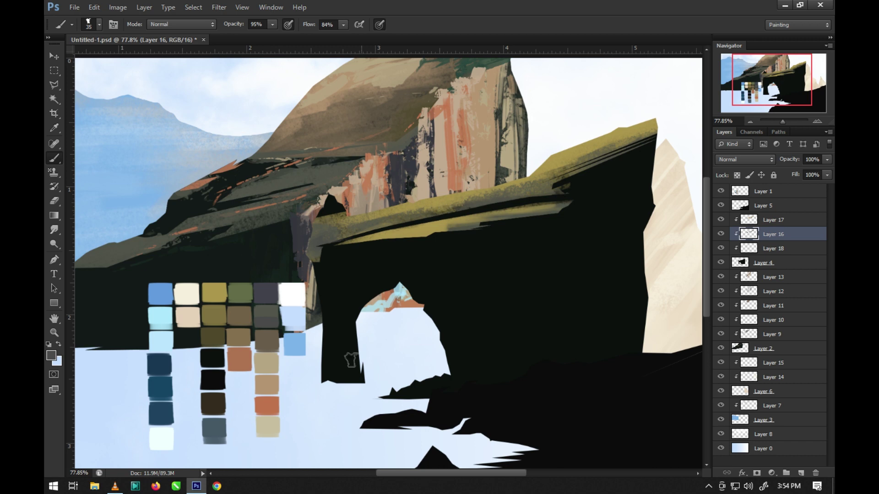
{"action": "key", "text": "alt+bracketleft"}
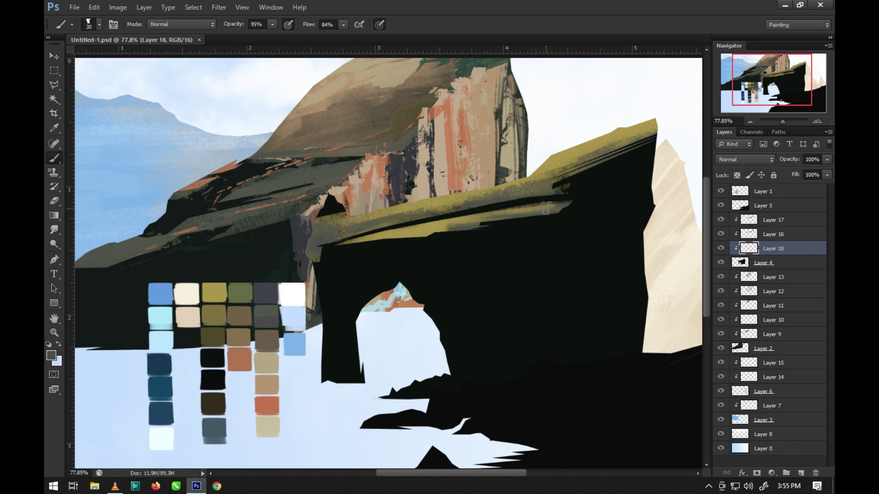
{"action": "key", "text": "bracketright"}
{"action": "key", "text": "bracketright"}
{"action": "key", "text": "bracketright"}
{"action": "key", "text": "bracketleft"}
{"action": "key", "text": "bracketleft"}
{"action": "key", "text": "bracketleft"}
- Paint grey texture marks along the underside of the grassy arch top
{"action": "left_click_drag", "start_coordinate": [572, 198], "coordinate": [460, 222]}
{"action": "right_click", "coordinate": [280, 406]}
{"action": "scroll", "coordinate": [510, 228], "scroll_direction": "down", "scroll_amount": 5}
{"action": "key", "text": "Return"}
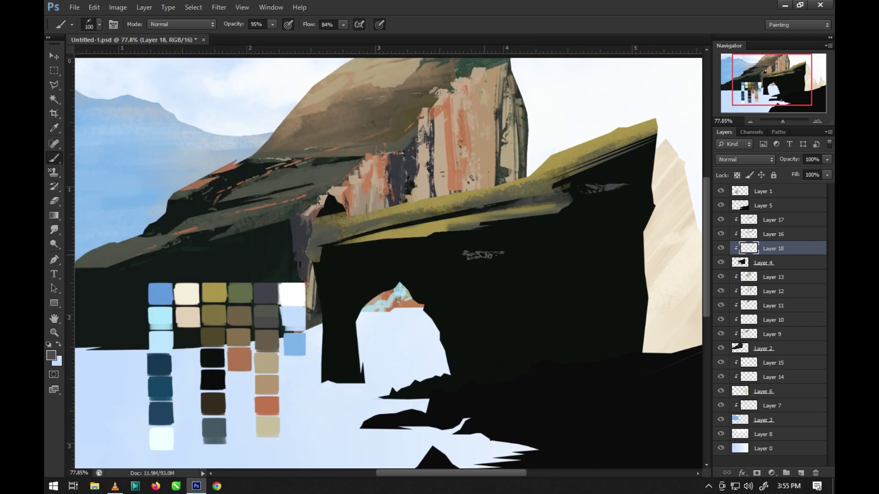
{"action": "mouse_move", "coordinate": [636, 147]}
{"action": "left_mouse_down"}
{"action": "mouse_move", "coordinate": [576, 183]}
{"action": "mouse_move", "coordinate": [393, 222]}
{"action": "left_mouse_up"}
- On grass Layer 17, pick olive-yellow and darker olive with a size-20 brush
{"action": "left_click", "coordinate": [446, 221], "text": "alt"}
{"action": "key", "text": "alt+bracketright"}
{"action": "key", "text": "alt+bracketright"}
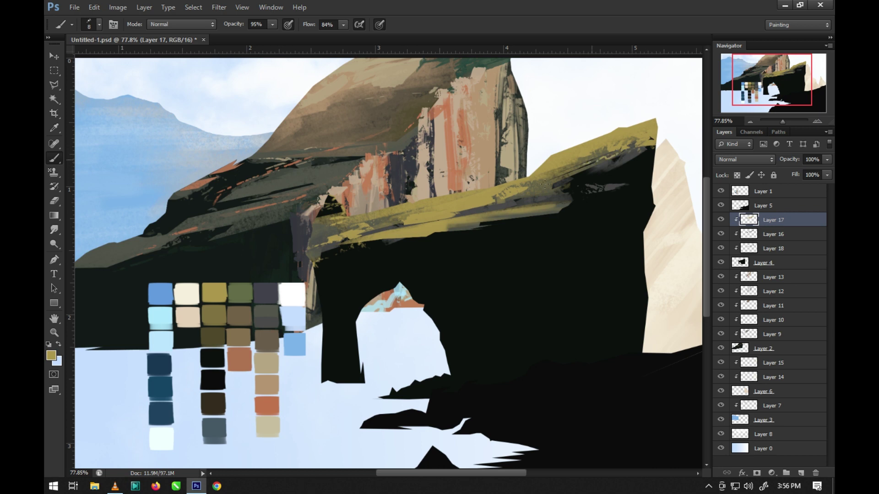
{"action": "left_click", "coordinate": [540, 191], "text": "alt"}
{"action": "key", "text": "bracketright"}
{"action": "key", "text": "bracketright"}
{"action": "key", "text": "bracketright"}
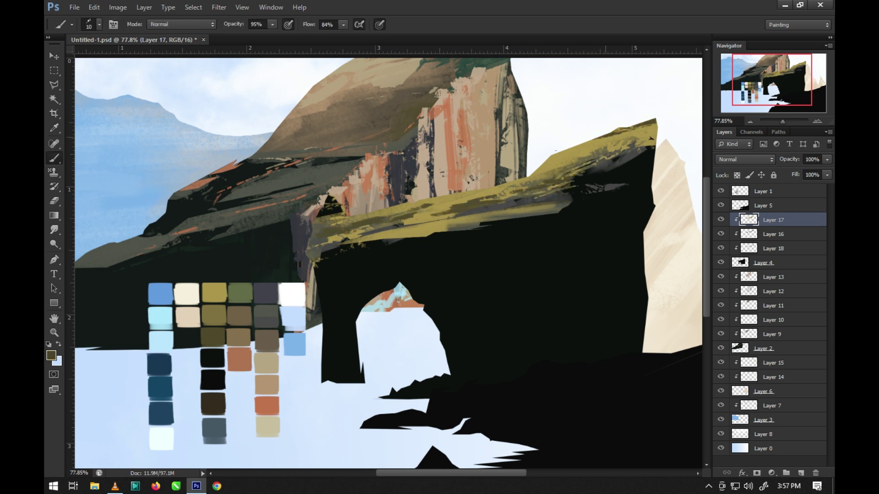
{"action": "key", "text": "ctrl+shift+alt+n"}
- Outline the right cliff face with a polygonal lasso selection on Layer 19
{"action": "key", "text": "l"}
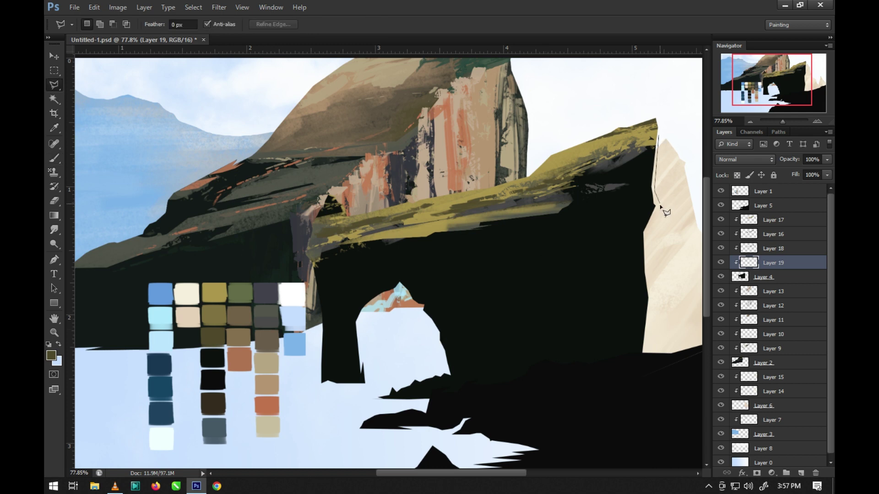
{"action": "left_click", "coordinate": [649, 147]}
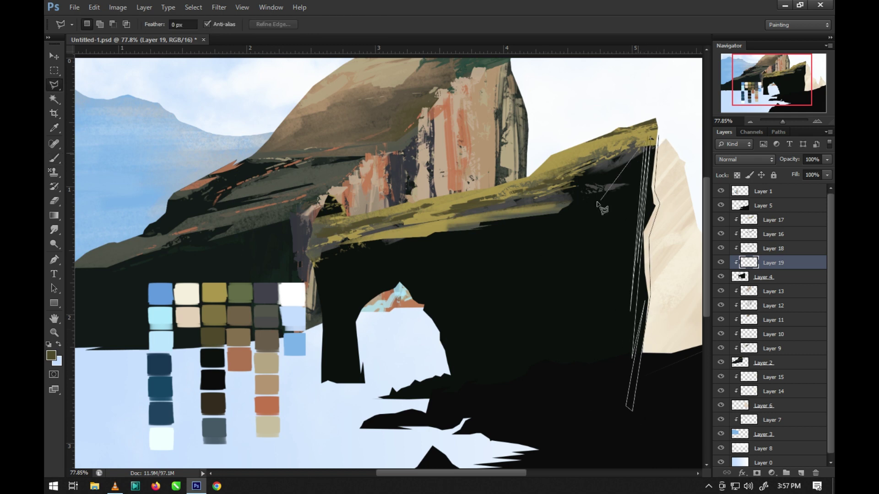
{"action": "left_click", "coordinate": [523, 397]}
{"action": "left_click", "coordinate": [553, 418]}
{"action": "double_click", "coordinate": [652, 415]}
- Brush brown rock texture inside the cliff selection, then deselect
{"action": "key", "text": "i"}
{"action": "key", "text": "b"}
{"action": "mouse_move", "coordinate": [638, 158]}
{"action": "left_mouse_down"}
{"action": "mouse_move", "coordinate": [632, 357]}
{"action": "mouse_move", "coordinate": [608, 252]}
{"action": "mouse_move", "coordinate": [549, 298]}
{"action": "left_mouse_up"}
{"action": "left_click_drag", "start_coordinate": [549, 215], "coordinate": [531, 348]}
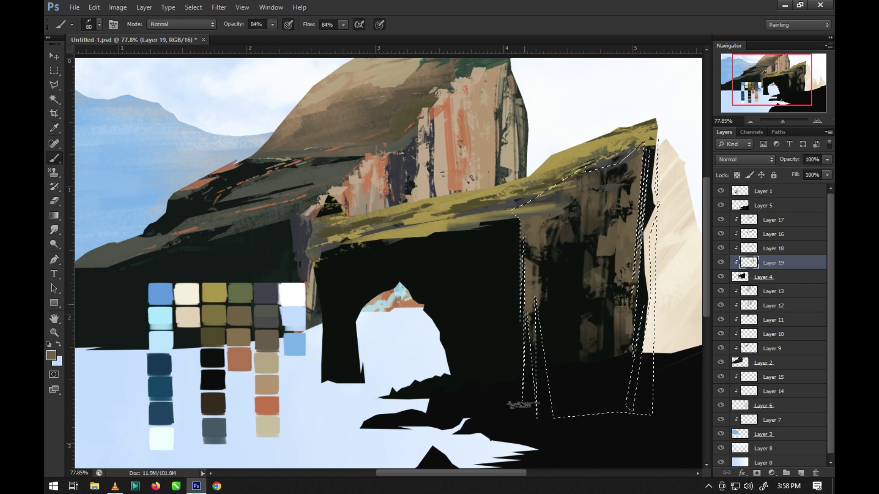
{"action": "left_click_drag", "start_coordinate": [531, 297], "coordinate": [613, 352]}
{"action": "key", "text": "ctrl+d"}
- On new clipped Layer 20, paint light tan streaks on the cliff with a size-25 brush
{"action": "key", "text": "i"}
{"action": "key", "text": "b"}
{"action": "key", "text": "ctrl+shift+alt+n"}
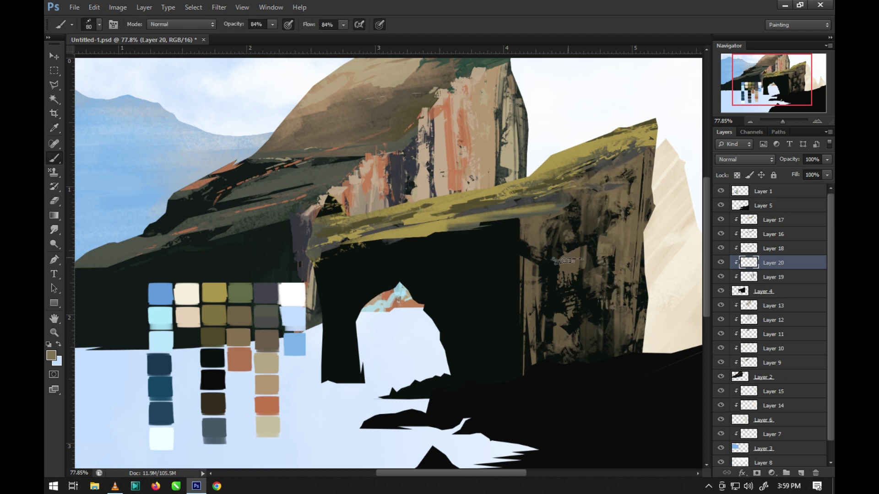
{"action": "key", "text": "bracketleft"}
{"action": "key", "text": "bracketleft"}
{"action": "left_click_drag", "start_coordinate": [567, 192], "coordinate": [550, 298]}
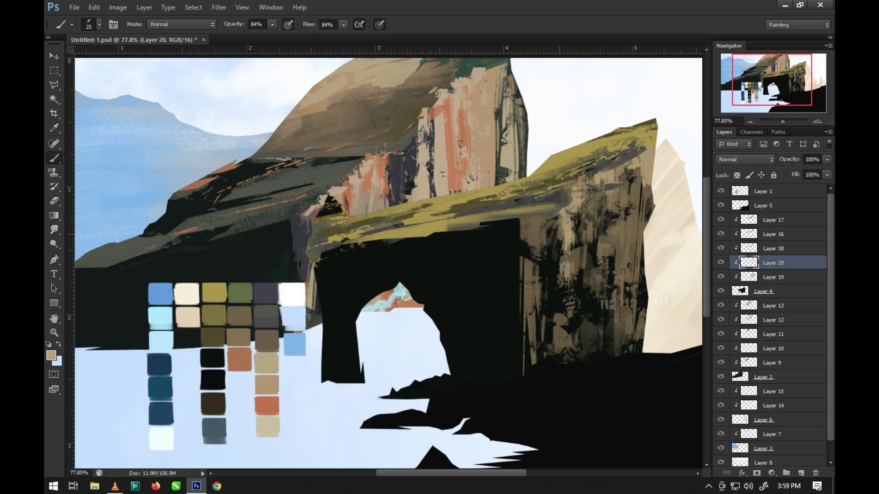
{"action": "left_click_drag", "start_coordinate": [549, 215], "coordinate": [509, 222]}
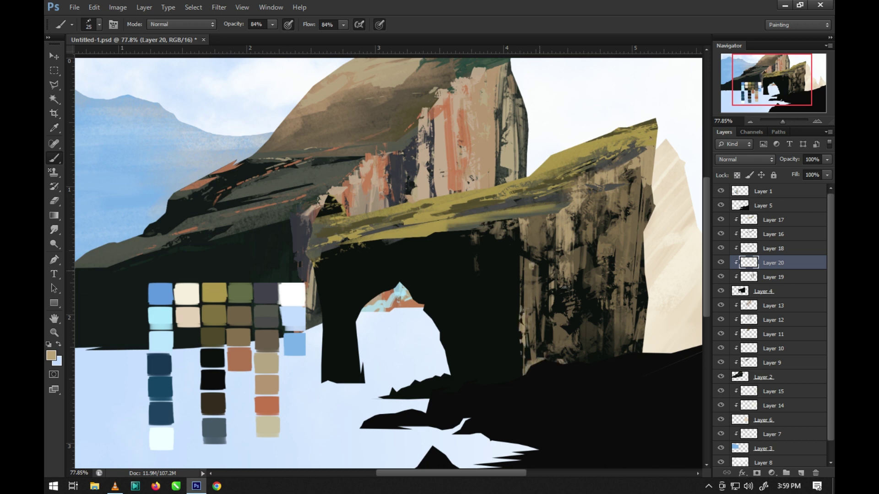
{"action": "left_click_drag", "start_coordinate": [638, 168], "coordinate": [632, 288]}
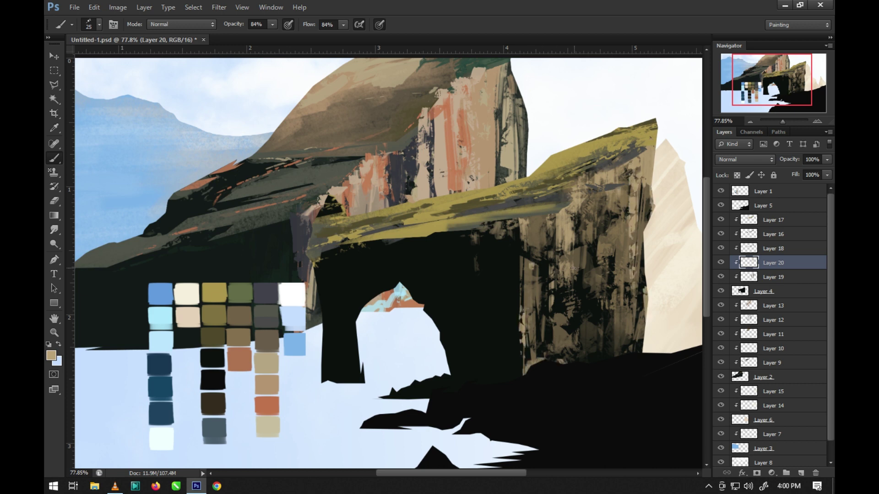
- Add orange-brown streaks down the right cliff edge with a size-70 brush
{"action": "left_click", "coordinate": [240, 359], "text": "alt"}
{"action": "left_click_drag", "start_coordinate": [620, 169], "coordinate": [620, 240]}
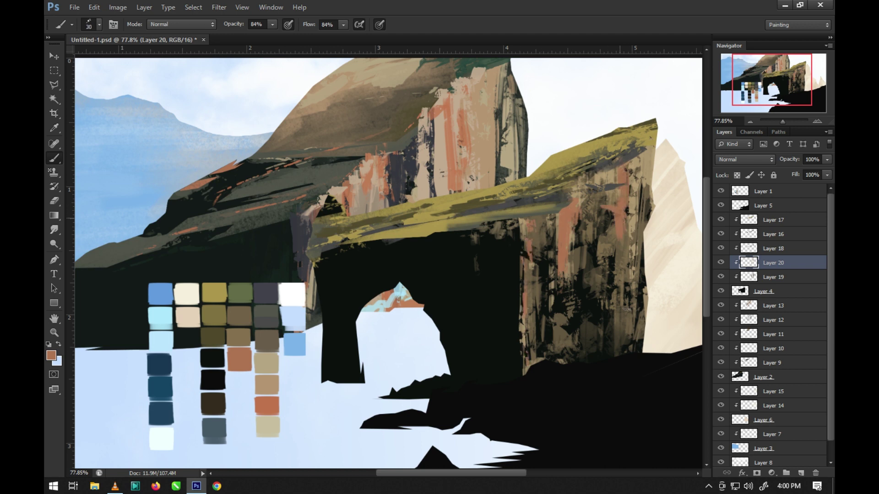
{"action": "key", "text": "bracketright"}
{"action": "key", "text": "bracketright"}
{"action": "left_click_drag", "start_coordinate": [646, 160], "coordinate": [641, 351]}
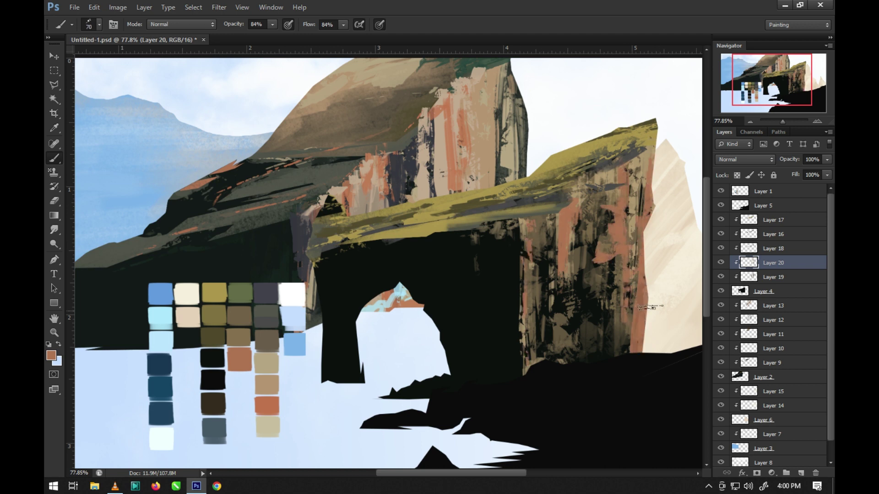
{"action": "key", "text": "alt+bracketright"}
{"action": "key", "text": "alt+bracketright"}
{"action": "key", "text": "alt+bracketright"}
{"action": "left_click", "coordinate": [51, 355]}
{"action": "left_click", "coordinate": [402, 273]}
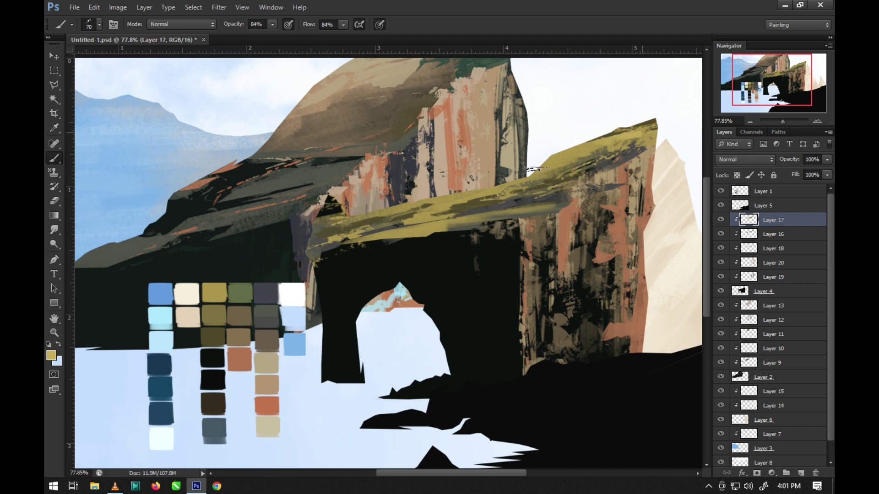
- Brighten the grass along the ledge top with olive-yellow and add a new clipped layer
{"action": "left_click_drag", "start_coordinate": [632, 138], "coordinate": [348, 219]}
{"action": "key", "text": "ctrl+shift+alt+n"}
{"action": "key", "text": "alt+bracketright"}
{"action": "key", "text": "alt+bracketright"}
{"action": "key", "text": "alt+bracketright"}
{"action": "left_click", "coordinate": [266, 406]}
{"action": "key", "text": "b"}
{"action": "key", "text": "ctrl+b"}
{"action": "key", "text": "Escape"}
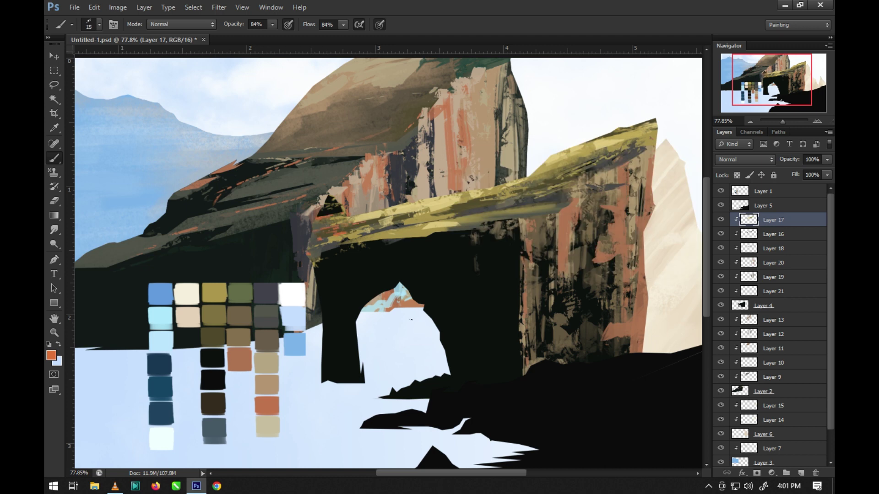
- Lasso the base of the arch's left leg and paint it orange
{"action": "key", "text": "l"}
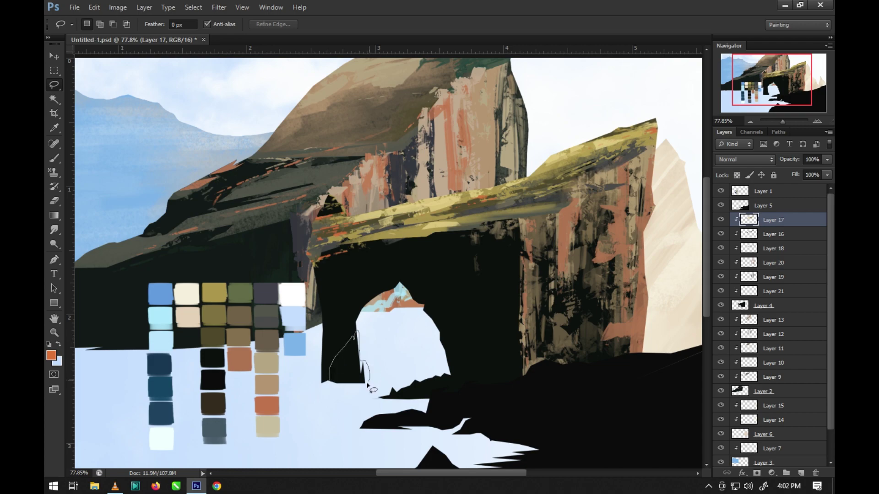
{"action": "left_click_drag", "start_coordinate": [354, 354], "coordinate": [355, 358]}
{"action": "key", "text": "i"}
{"action": "key", "text": "b"}
{"action": "right_click", "coordinate": [345, 236]}
{"action": "scroll", "coordinate": [498, 239], "scroll_direction": "down", "scroll_amount": 5}
{"action": "mouse_move", "coordinate": [334, 379]}
{"action": "left_mouse_down"}
{"action": "mouse_move", "coordinate": [371, 362]}
{"action": "mouse_move", "coordinate": [345, 401]}
{"action": "left_mouse_up"}
{"action": "left_click", "coordinate": [212, 359], "text": "alt"}
{"action": "key", "text": "ctrl+d"}
- Sample near-black, set a size-35 brush, and switch between Layer 21 and Layer 13
{"action": "left_click", "coordinate": [357, 367], "text": "alt"}
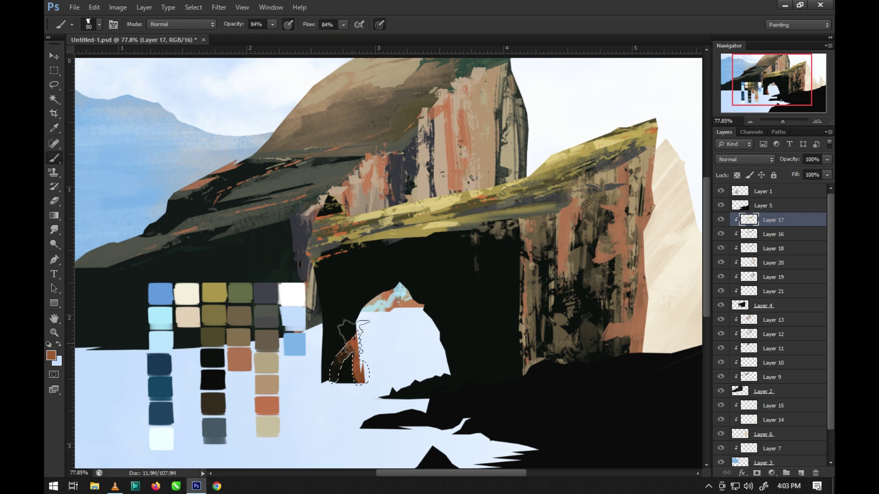
{"action": "left_click", "coordinate": [50, 355]}
{"action": "left_click", "coordinate": [400, 269]}
{"action": "left_click", "coordinate": [773, 291]}
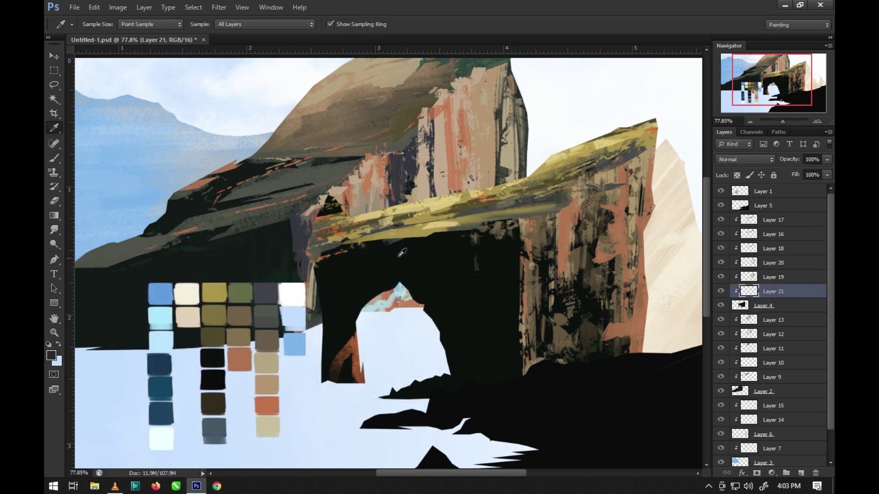
{"action": "key", "text": "bracketleft"}
{"action": "key", "text": "bracketleft"}
{"action": "key", "text": "bracketleft"}
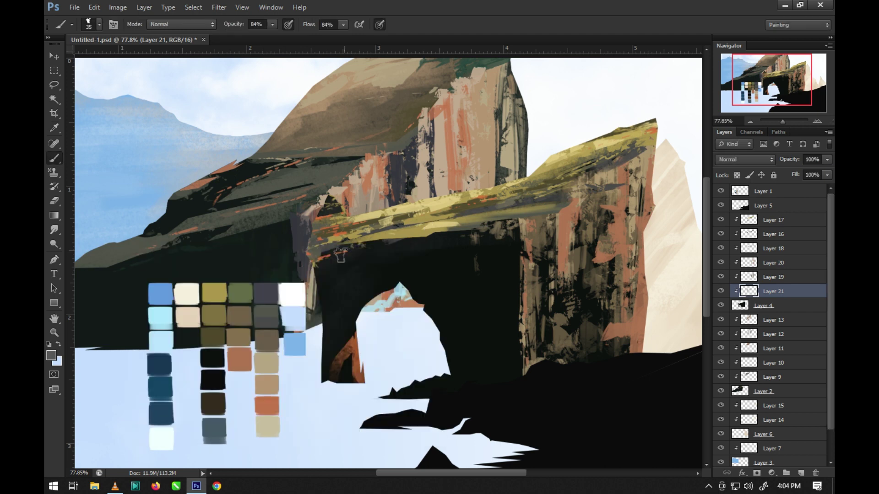
{"action": "key", "text": "bracketright"}
{"action": "key", "text": "alt+bracketleft"}
{"action": "key", "text": "alt+bracketleft"}
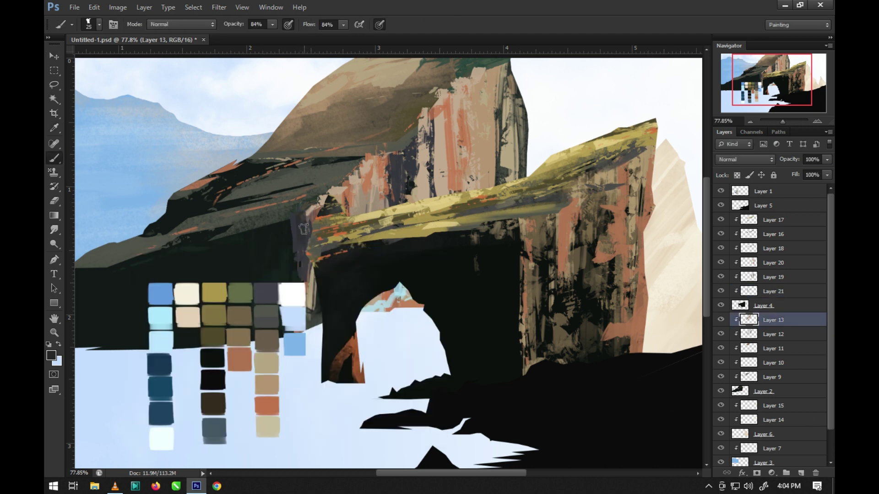
{"action": "key", "text": "bracketright"}
{"action": "key", "text": "bracketright"}
{"action": "key", "text": "alt+bracketright"}
{"action": "key", "text": "alt+bracketright"}
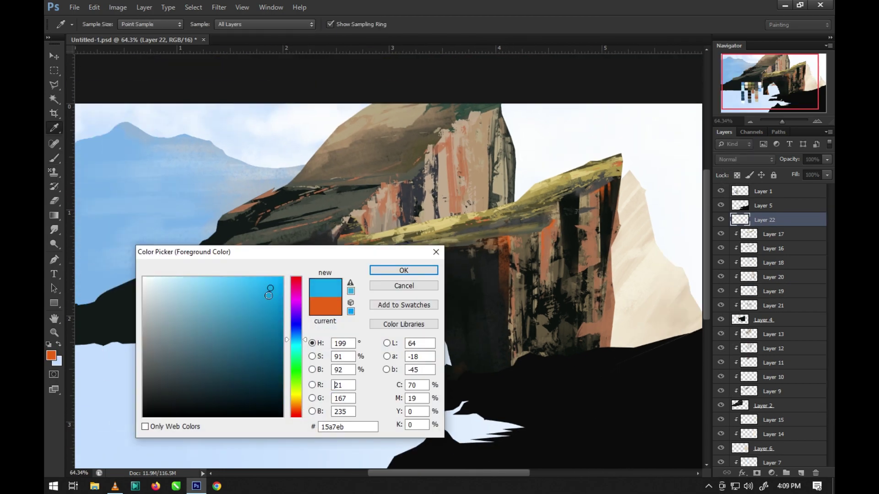
- Paint a pale misty cloud across the base of the arch
{"action": "left_click", "coordinate": [403, 270]}
{"action": "key", "text": "b"}
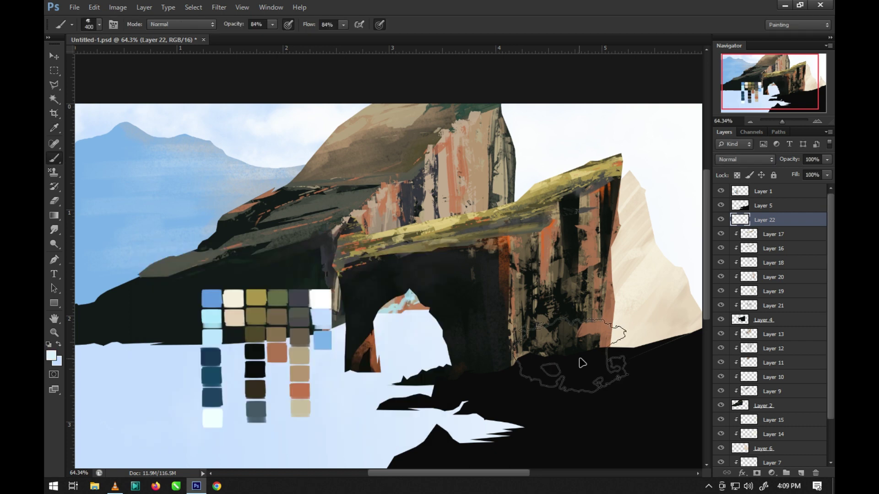
{"action": "mouse_move", "coordinate": [576, 377]}
{"action": "left_mouse_down"}
{"action": "mouse_move", "coordinate": [323, 435]}
{"action": "mouse_move", "coordinate": [507, 420]}
{"action": "mouse_move", "coordinate": [577, 358]}
{"action": "mouse_move", "coordinate": [439, 192]}
{"action": "left_mouse_up"}
{"action": "key", "text": "bracketleft"}
- On a new mist layer, paint grey and pale mist over the upper cliff, then choose a cloud brush
{"action": "key", "text": "ctrl+shift+alt+n"}
{"action": "key", "text": "bracketleft"}
{"action": "key", "text": "bracketleft"}
{"action": "key", "text": "bracketleft"}
{"action": "left_click_drag", "start_coordinate": [357, 275], "coordinate": [234, 274]}
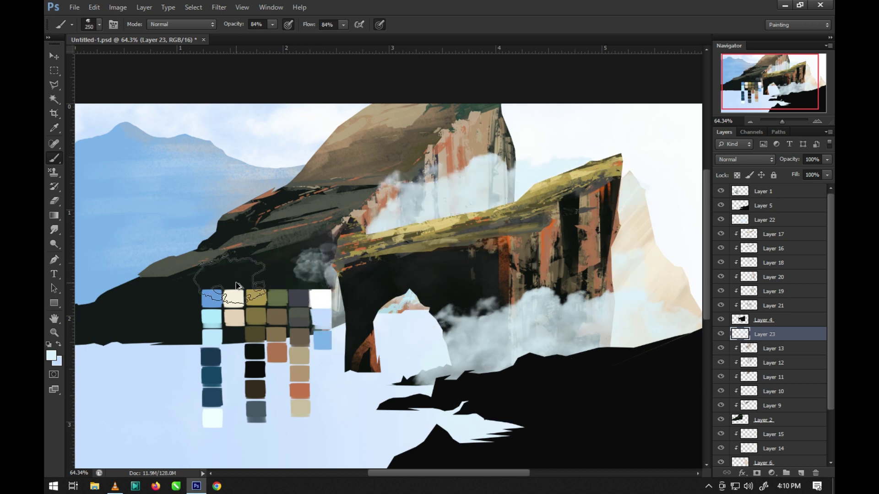
{"action": "key", "text": "bracketright"}
{"action": "key", "text": "bracketright"}
{"action": "key", "text": "bracketright"}
{"action": "left_click_drag", "start_coordinate": [328, 259], "coordinate": [348, 228]}
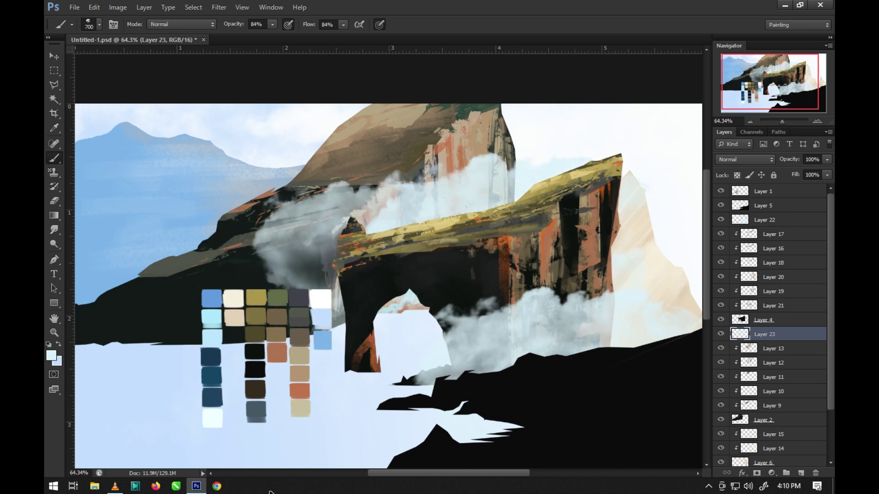
{"action": "key", "text": "bracketright"}
{"action": "right_click", "coordinate": [434, 367]}
{"action": "double_click", "coordinate": [369, 125]}
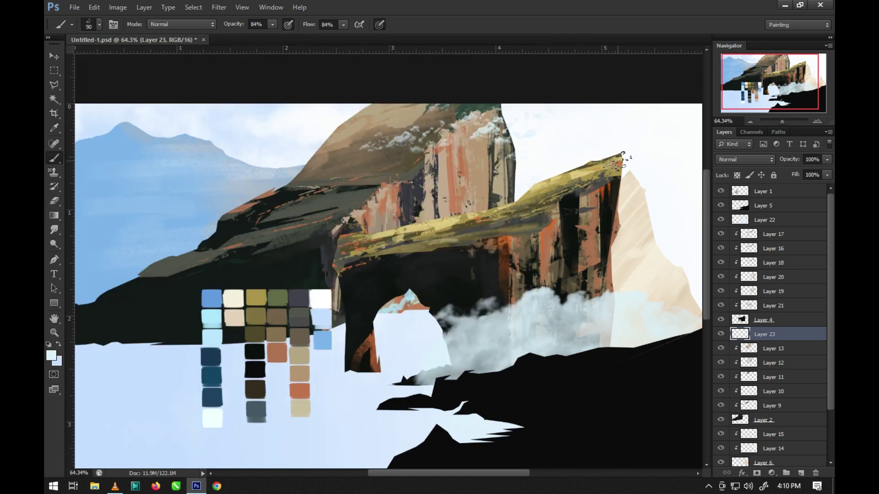
- Lower Layer 22 to 61% opacity and move the colour swatches up onto the mountains
{"action": "left_click", "coordinate": [620, 162], "text": "ctrl"}
{"action": "left_click", "coordinate": [827, 160]}
{"action": "left_click_drag", "start_coordinate": [824, 172], "coordinate": [813, 176]}
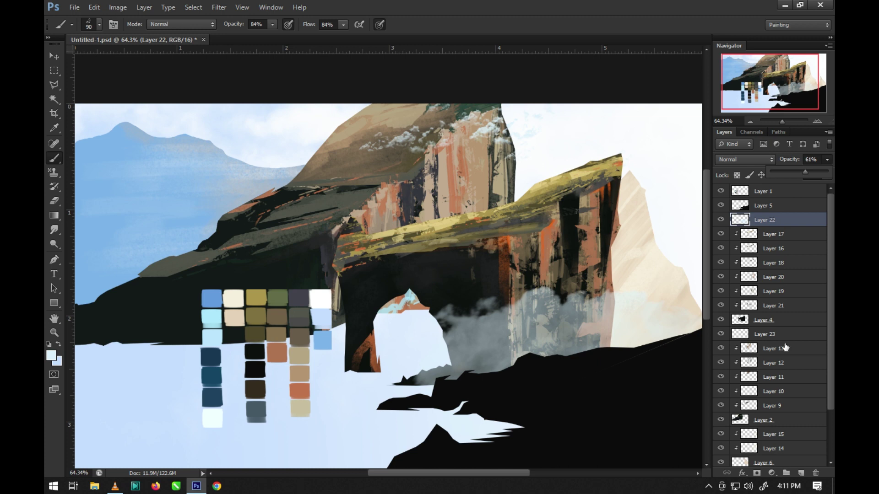
{"action": "key", "text": "v"}
{"action": "left_click_drag", "start_coordinate": [216, 305], "coordinate": [152, 173]}
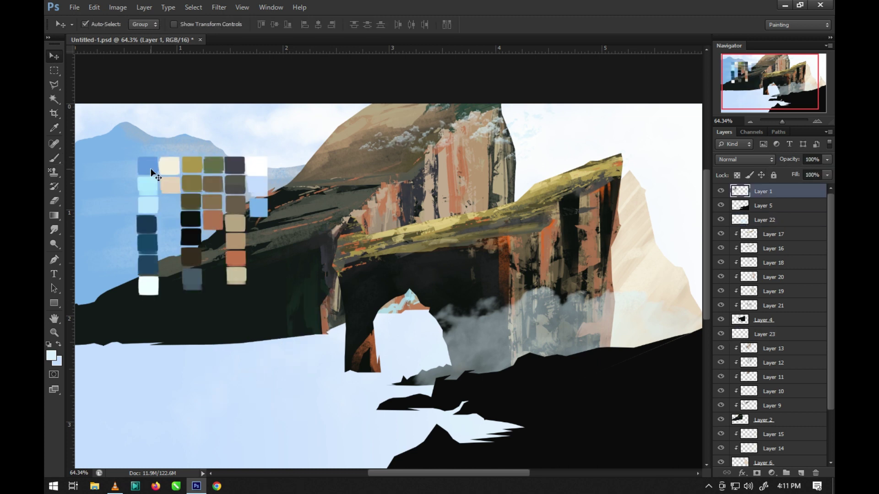
- Add a new layer clipped to Layer 5, the black rock shape, and pick a brush preset
{"action": "left_click", "coordinate": [763, 206]}
{"action": "key", "text": "b"}
{"action": "left_click", "coordinate": [740, 206], "text": "ctrl"}
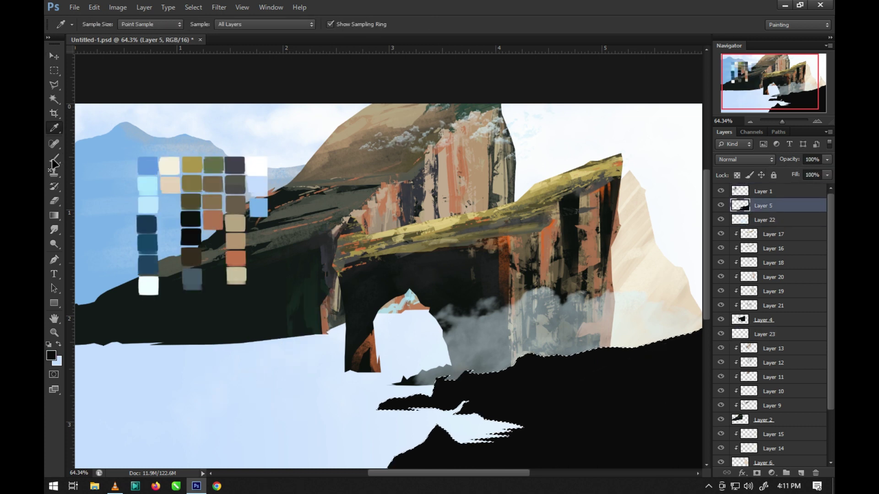
{"action": "left_click", "coordinate": [801, 474]}
{"action": "key", "text": "ctrl+alt+g"}
{"action": "key", "text": "i"}
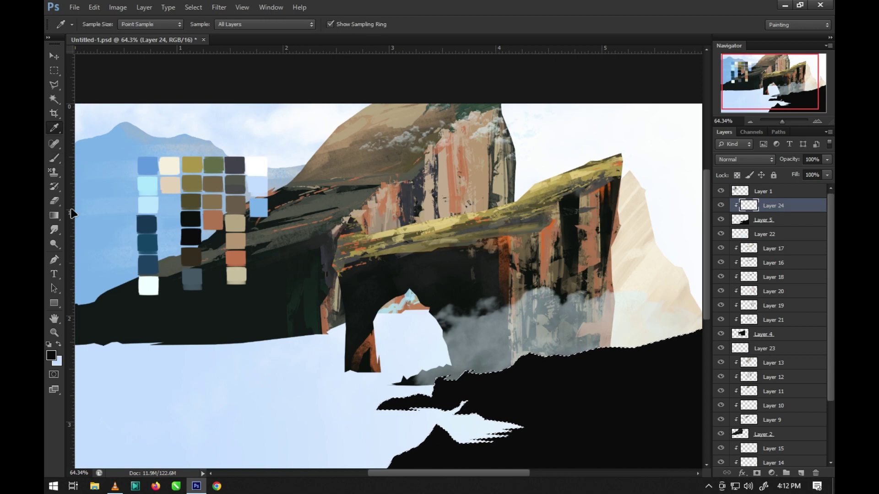
{"action": "key", "text": "b"}
{"action": "left_click", "coordinate": [99, 24]}
{"action": "scroll", "coordinate": [363, 294], "scroll_direction": "down", "scroll_amount": 5}
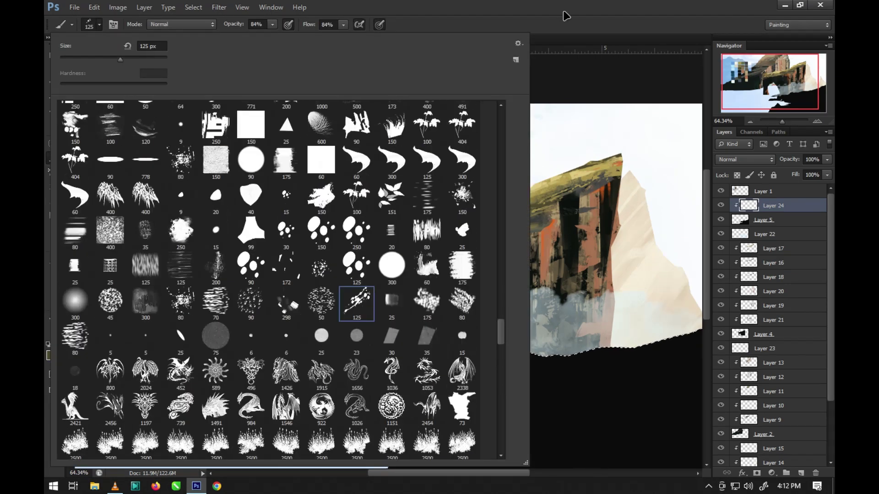
{"action": "left_click", "coordinate": [54, 85]}
- Lasso the lower-right hill and paint it brown
{"action": "key", "text": "ctrl+minus"}
{"action": "key", "text": "ctrl+minus"}
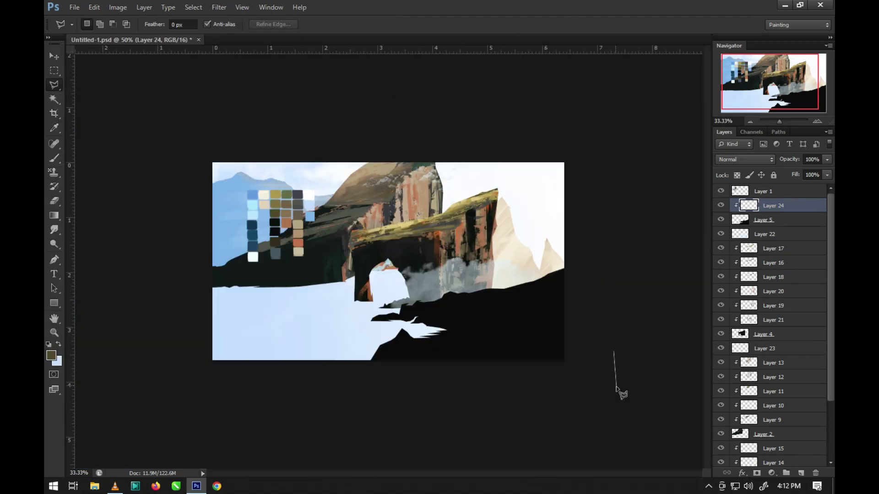
{"action": "left_click", "coordinate": [570, 268]}
{"action": "key", "text": "ctrl+plus"}
{"action": "key", "text": "ctrl+plus"}
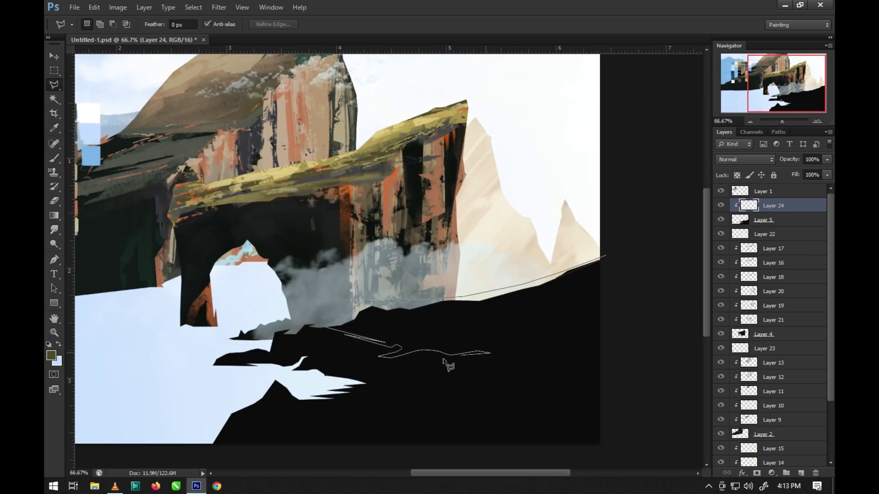
{"action": "left_click", "coordinate": [569, 382]}
{"action": "left_click", "coordinate": [392, 448]}
{"action": "left_click", "coordinate": [604, 268]}
{"action": "key", "text": "i"}
{"action": "key", "text": "ctrl+0"}
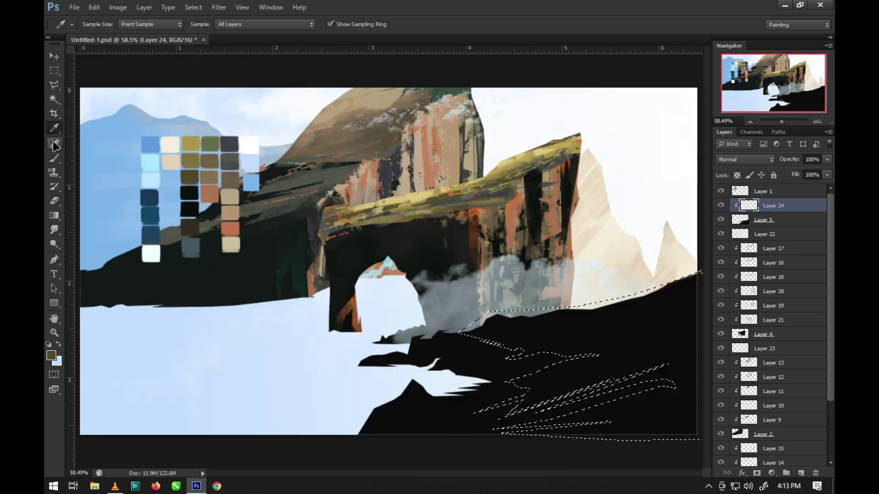
{"action": "left_click", "coordinate": [54, 159]}
{"action": "mouse_move", "coordinate": [556, 308]}
{"action": "left_mouse_down"}
{"action": "mouse_move", "coordinate": [678, 430]}
{"action": "mouse_move", "coordinate": [686, 293]}
{"action": "mouse_move", "coordinate": [663, 330]}
{"action": "left_mouse_up"}
{"action": "left_click_drag", "start_coordinate": [664, 412], "coordinate": [627, 332]}
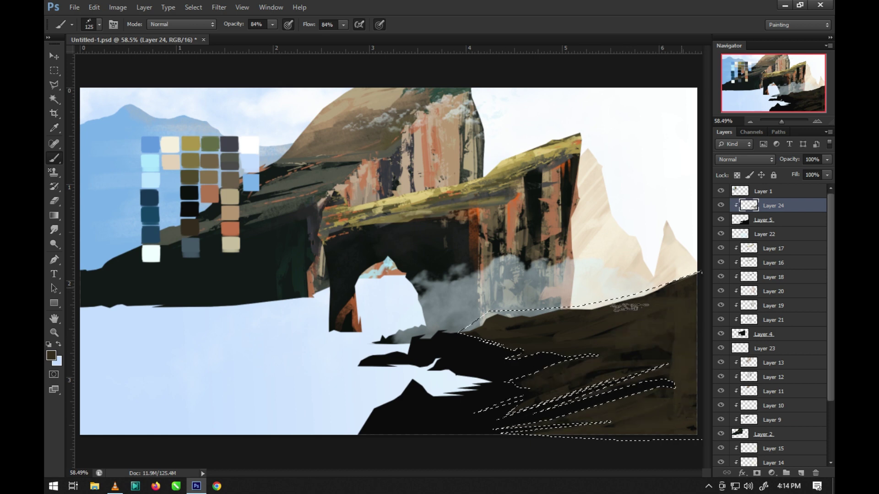
- On clipped Layer 25 above Layer 24, repaint the hill in lighter olive with a size-70 brush
{"action": "key", "text": "ctrl+shift+alt+n"}
{"action": "key", "text": "i"}
{"action": "left_click", "coordinate": [56, 158]}
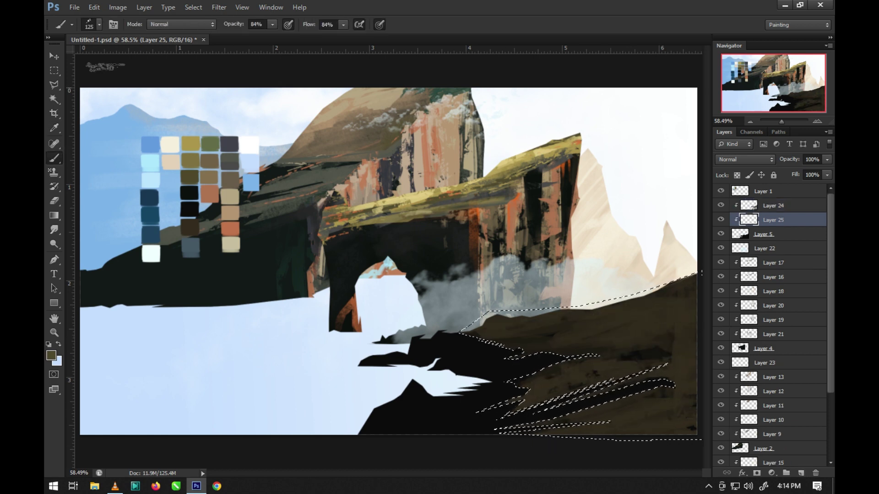
{"action": "key", "text": "["}
{"action": "key", "text": "["}
{"action": "key", "text": "ctrl+]"}
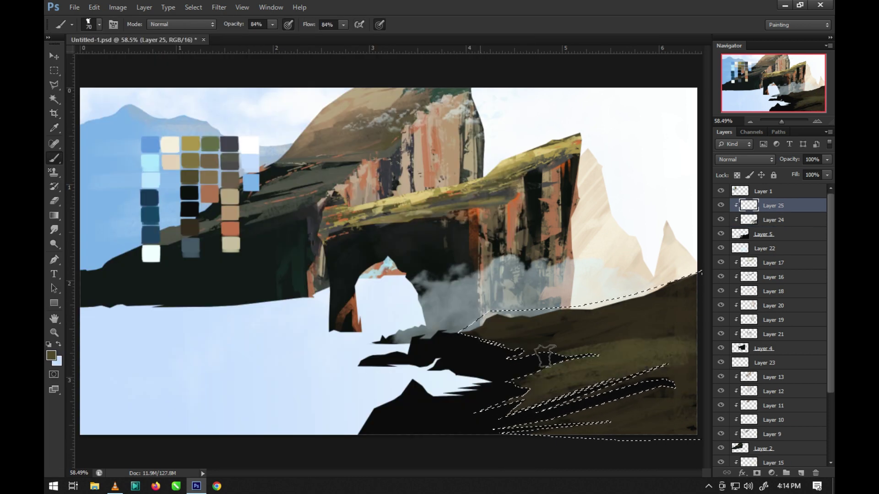
{"action": "left_click_drag", "start_coordinate": [530, 339], "coordinate": [664, 316]}
- On another clipped layer, add light olive grass strokes across the hill
{"action": "key", "text": "ctrl+shift+alt+n"}
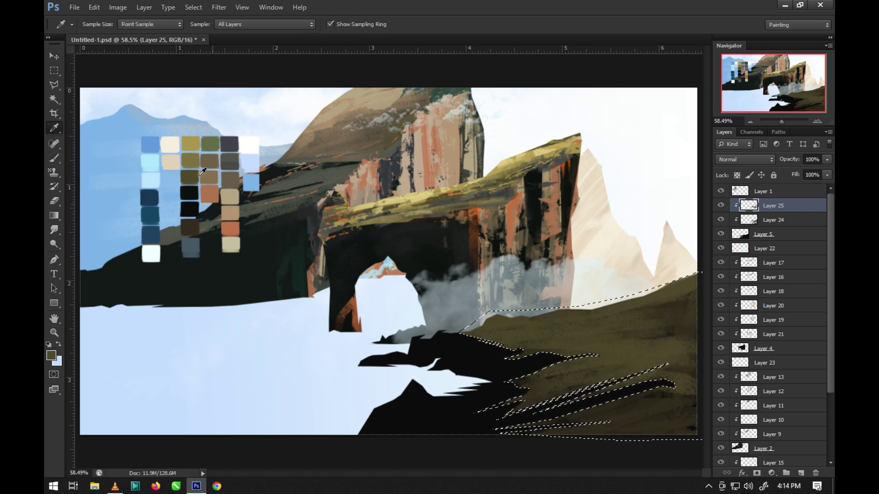
{"action": "key", "text": "ctrl+alt+g"}
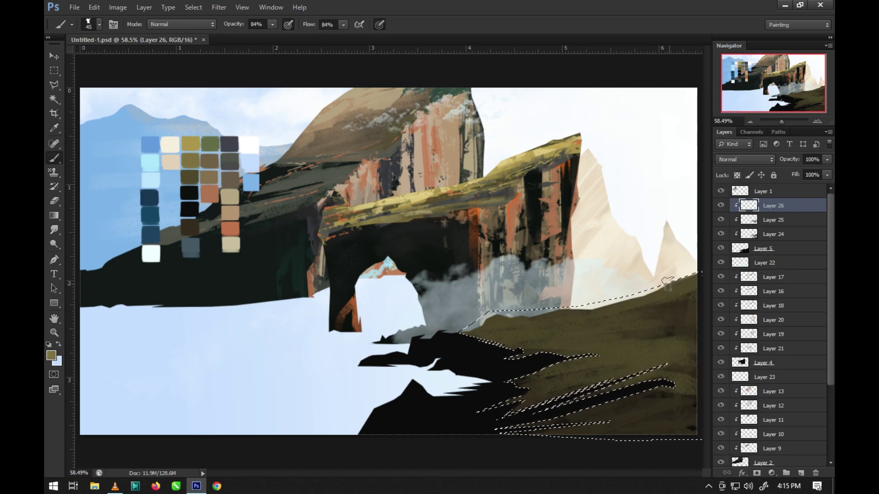
{"action": "key", "text": "bracketleft"}
{"action": "left_click_drag", "start_coordinate": [667, 284], "coordinate": [569, 320]}
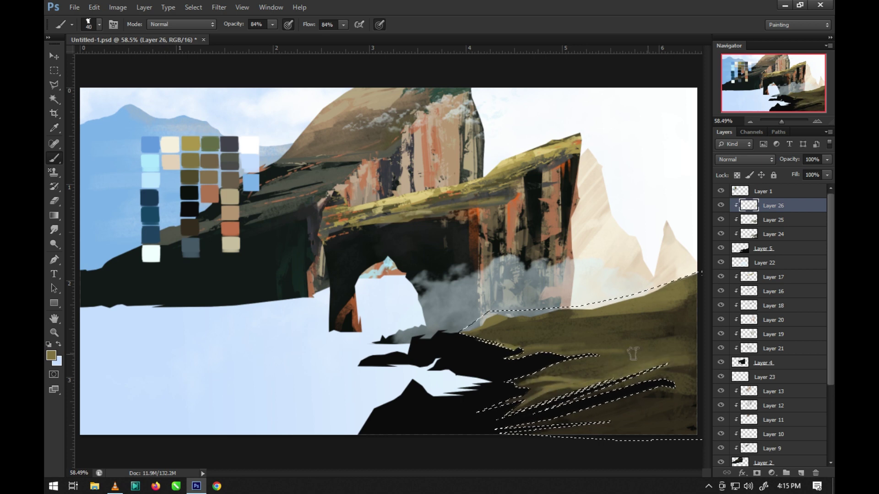
{"action": "key", "text": "bracketright"}
{"action": "key", "text": "bracketright"}
{"action": "key", "text": "bracketright"}
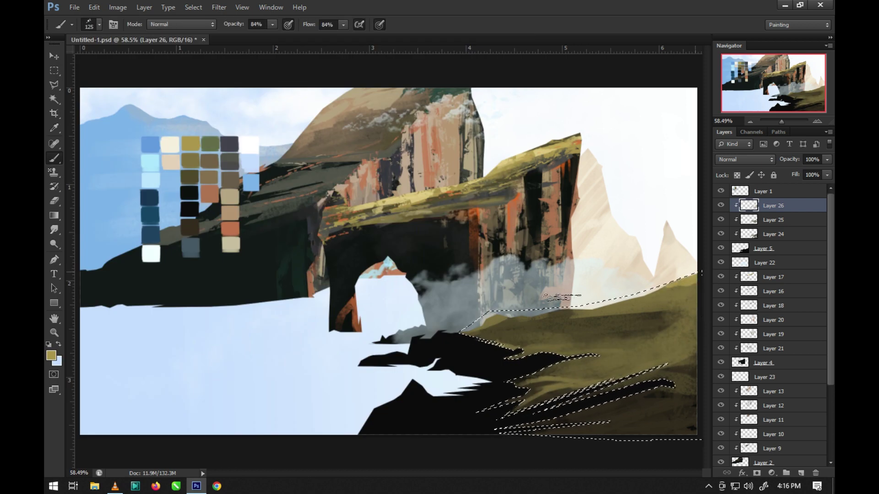
{"action": "key", "text": "bracketleft"}
{"action": "key", "text": "bracketleft"}
{"action": "key", "text": "bracketleft"}
{"action": "left_click_drag", "start_coordinate": [668, 317], "coordinate": [593, 324]}
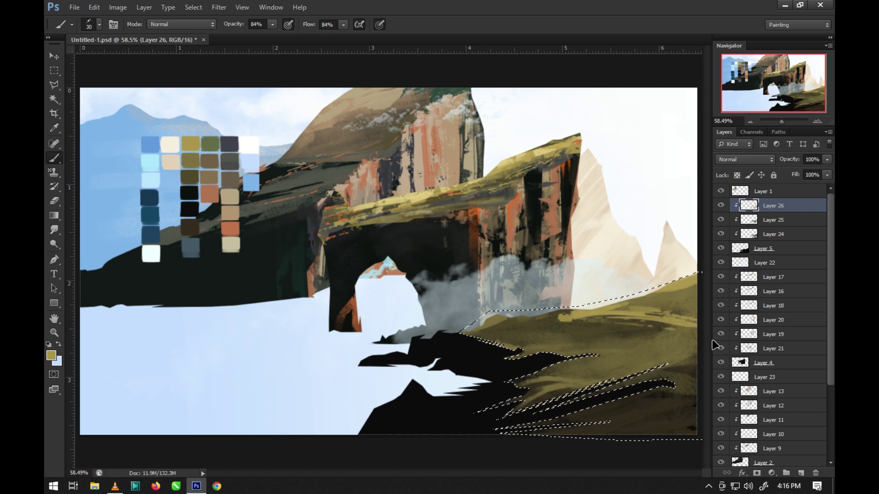
{"action": "left_click_drag", "start_coordinate": [692, 329], "coordinate": [490, 358]}
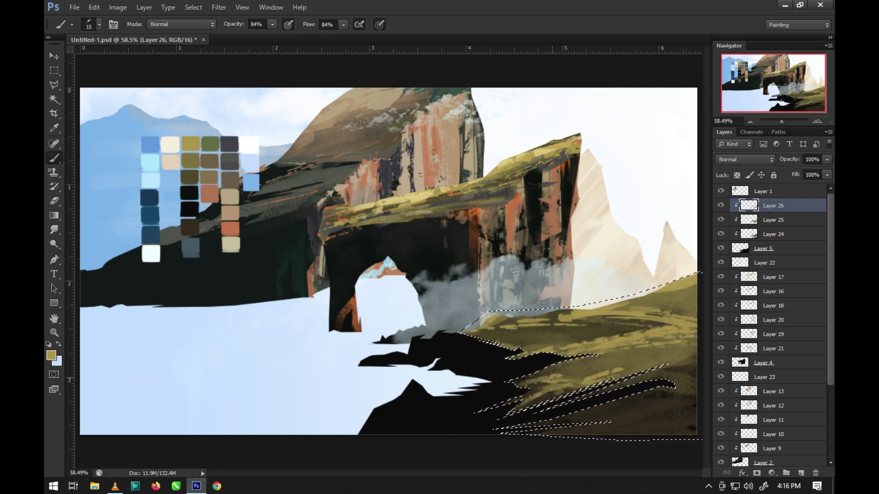
{"action": "left_click_drag", "start_coordinate": [604, 346], "coordinate": [683, 341]}
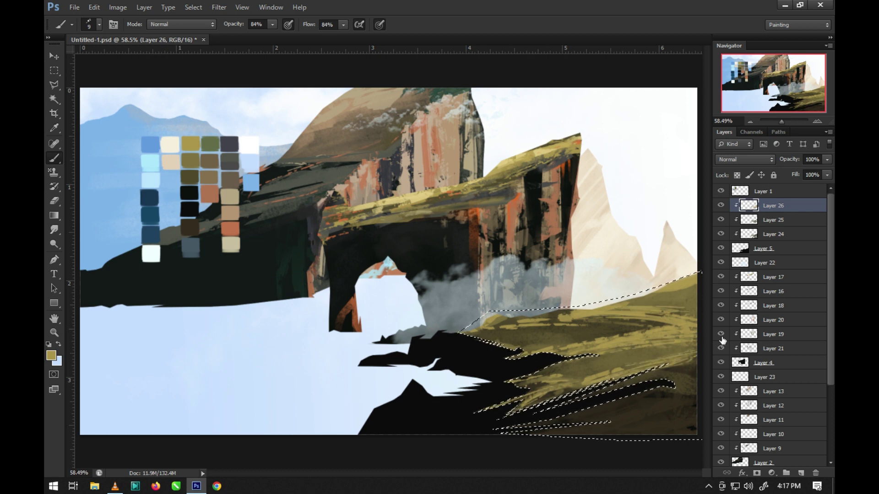
- Lasso a band along the bottom of the hill and paint it dark brown
{"action": "key", "text": "l"}
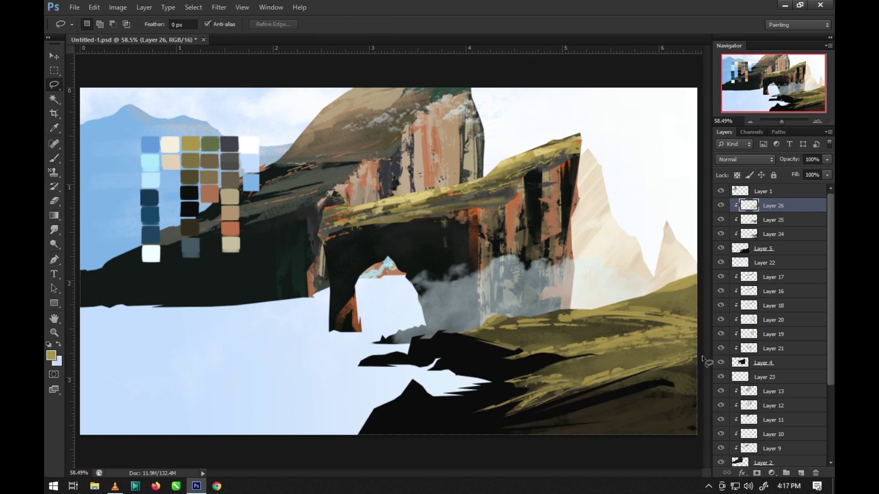
{"action": "left_click_drag", "start_coordinate": [560, 396], "coordinate": [698, 438]}
{"action": "key", "text": "b"}
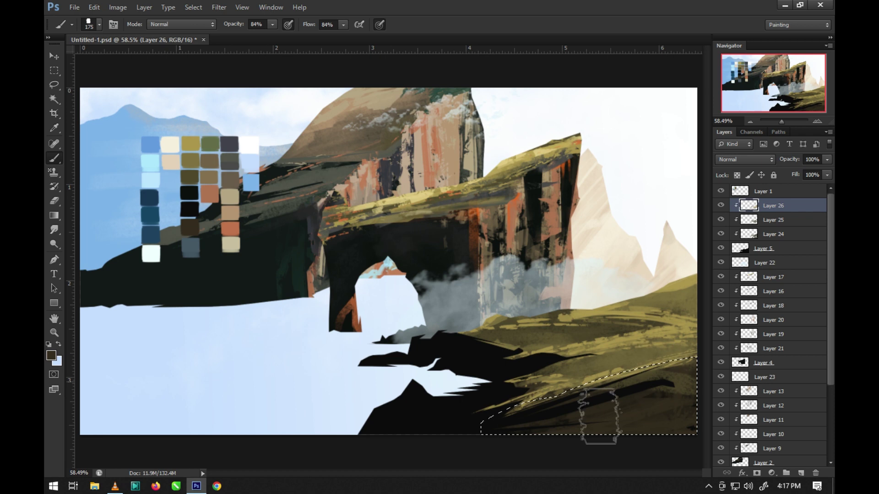
{"action": "left_click_drag", "start_coordinate": [677, 389], "coordinate": [582, 403]}
{"action": "left_click_drag", "start_coordinate": [678, 370], "coordinate": [620, 382]}
{"action": "right_click", "coordinate": [620, 383]}
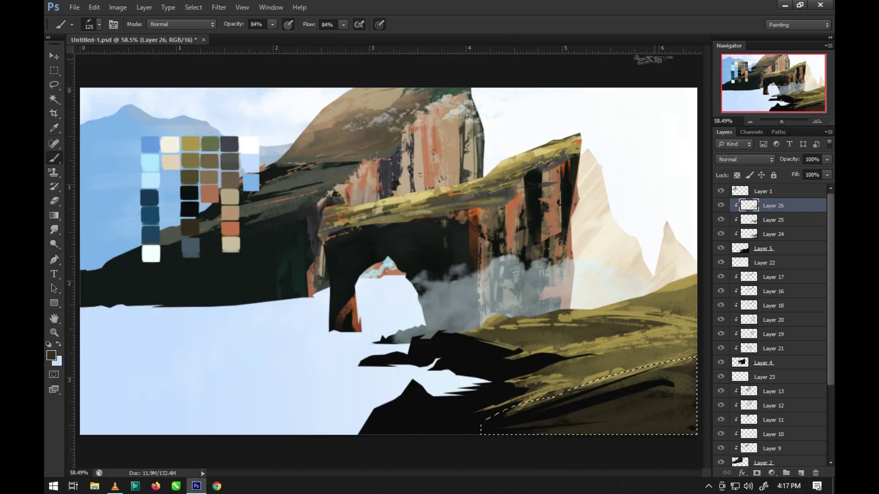
{"action": "key", "text": "Return"}
{"action": "left_click", "coordinate": [51, 355]}
{"action": "key", "text": "Return"}
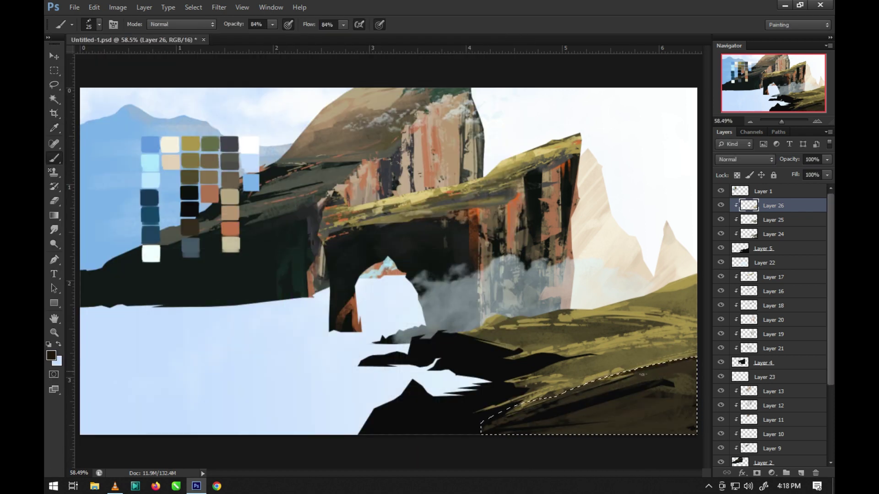
- Make a Color Range selection from the Select menu
{"action": "left_click", "coordinate": [194, 8]}
{"action": "left_click", "coordinate": [206, 101]}
{"action": "key", "text": "Return"}
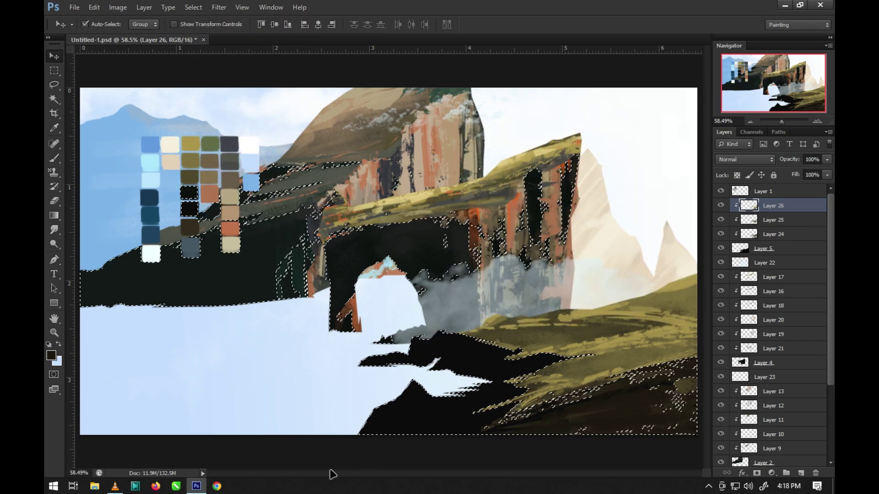
- Clear the selection and choose a new brush preset
{"action": "key", "text": "b"}
{"action": "left_click", "coordinate": [99, 25]}
{"action": "left_click_drag", "start_coordinate": [502, 293], "coordinate": [503, 192]}
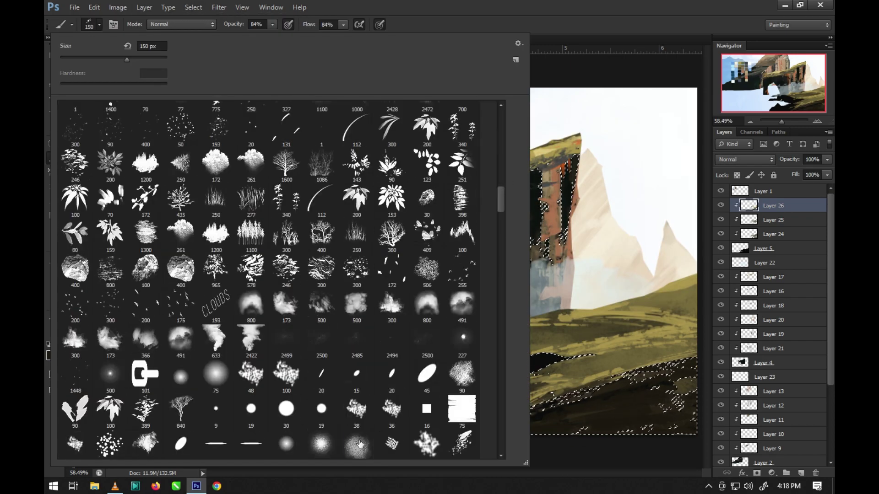
{"action": "key", "text": "ctrl+d"}
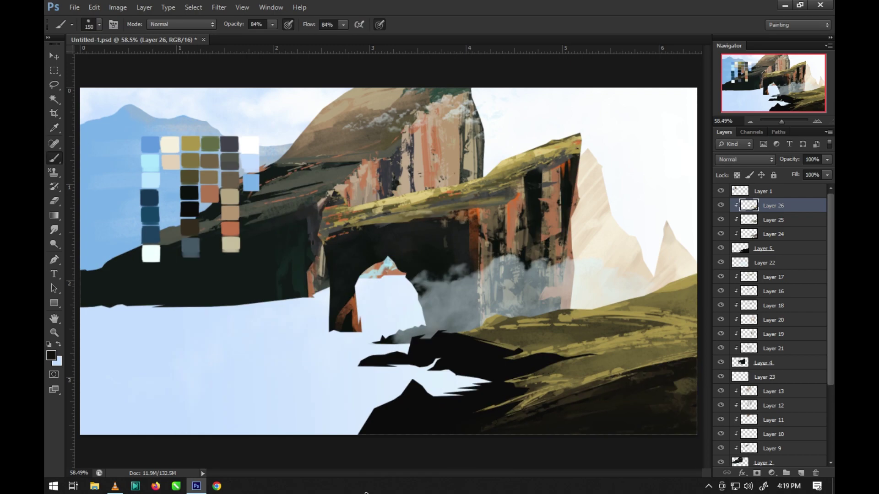
{"action": "left_click", "coordinate": [99, 24]}
{"action": "left_click_drag", "start_coordinate": [502, 178], "coordinate": [502, 134]}
{"action": "double_click", "coordinate": [356, 315]}
- Pick Layer 14 from the canvas and add new empty Layer 27
{"action": "key", "text": "alt+bracketleft"}
{"action": "key", "text": "alt+bracketleft"}
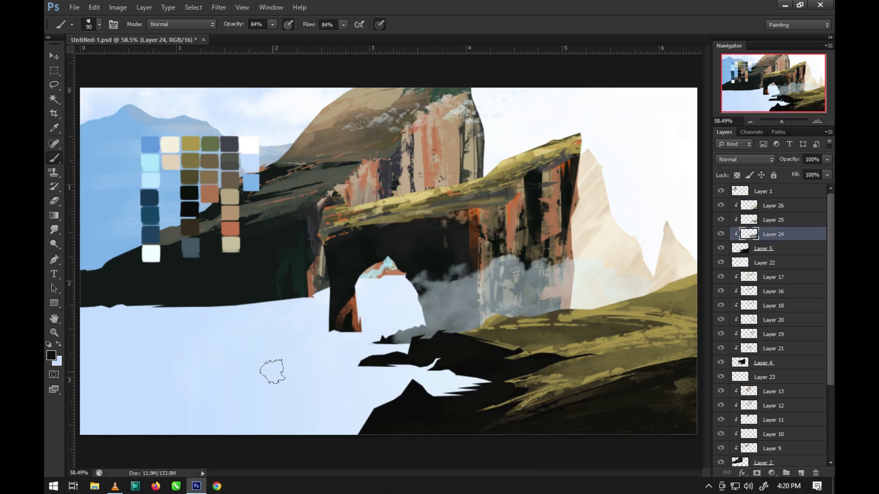
{"action": "key", "text": "v"}
{"action": "left_click", "coordinate": [273, 371]}
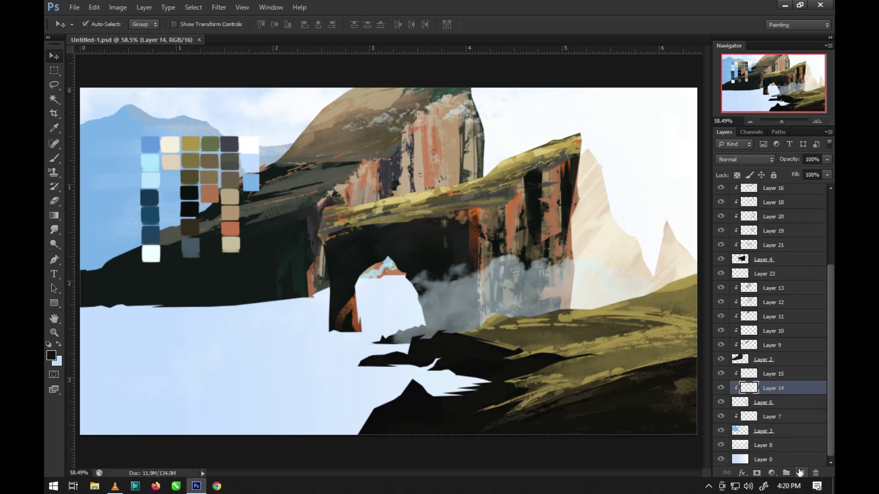
{"action": "left_click", "coordinate": [800, 473]}
- Lasso the distant ridge behind the slope and paint it dark blue
{"action": "key", "text": "l"}
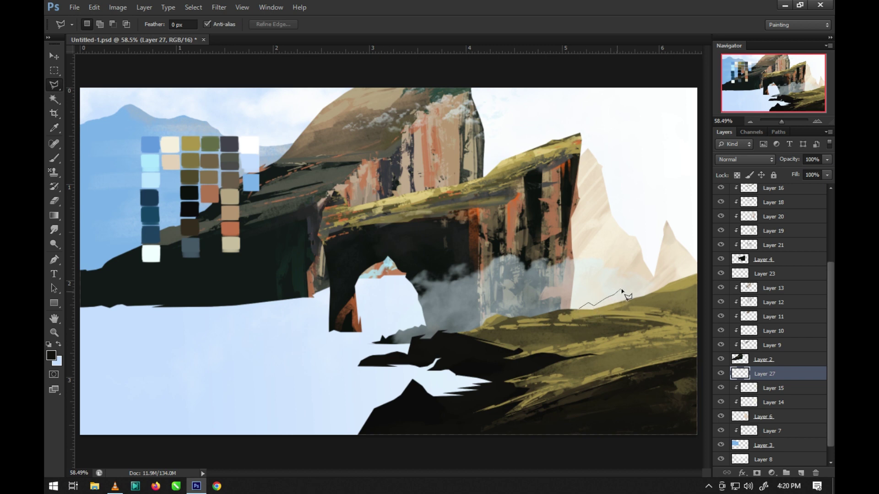
{"action": "left_click", "coordinate": [577, 311]}
{"action": "key", "text": "b"}
{"action": "left_click", "coordinate": [149, 215], "text": "alt"}
{"action": "left_click_drag", "start_coordinate": [672, 275], "coordinate": [583, 316]}
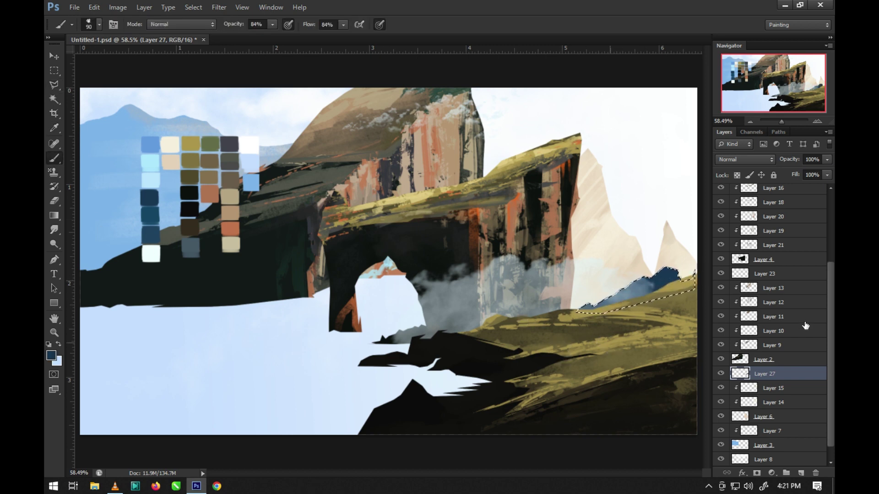
- Lower fog Layer 22's opacity to 22%, return to Layer 27 and deselect
{"action": "scroll", "coordinate": [774, 274], "scroll_direction": "up", "scroll_amount": 3}
{"action": "left_click", "coordinate": [769, 258]}
{"action": "left_click_drag", "start_coordinate": [827, 159], "coordinate": [766, 194]}
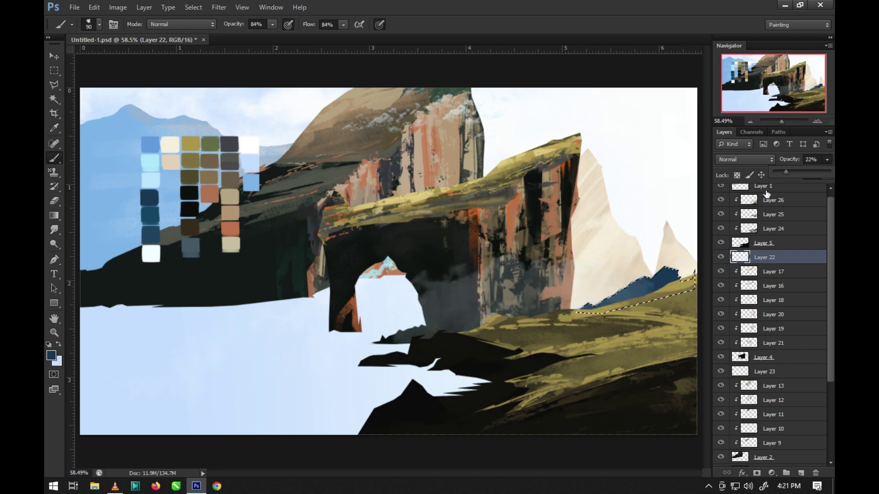
{"action": "left_click", "coordinate": [52, 356]}
{"action": "left_click", "coordinate": [412, 286]}
{"action": "scroll", "coordinate": [773, 320], "scroll_direction": "down", "scroll_amount": 3}
{"action": "left_click", "coordinate": [764, 359]}
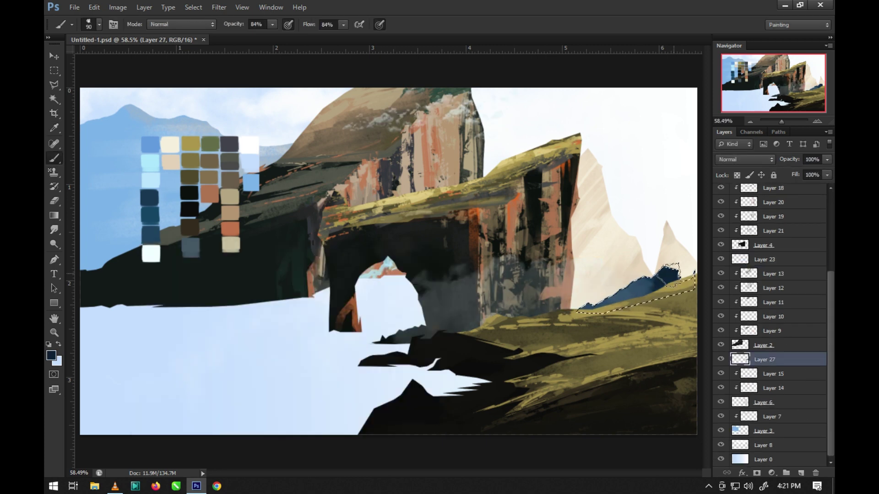
{"action": "key", "text": "ctrl+d"}
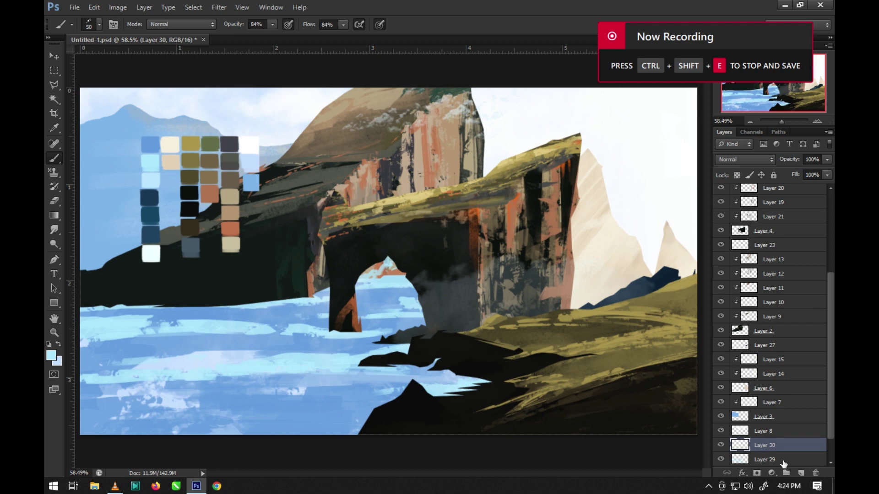
- Paint darker blue horizontal streaks across the lower sea with an enlarged brush
{"action": "left_click", "coordinate": [55, 130]}
{"action": "left_click", "coordinate": [54, 159]}
{"action": "scroll", "coordinate": [760, 416], "scroll_direction": "down", "scroll_amount": 2}
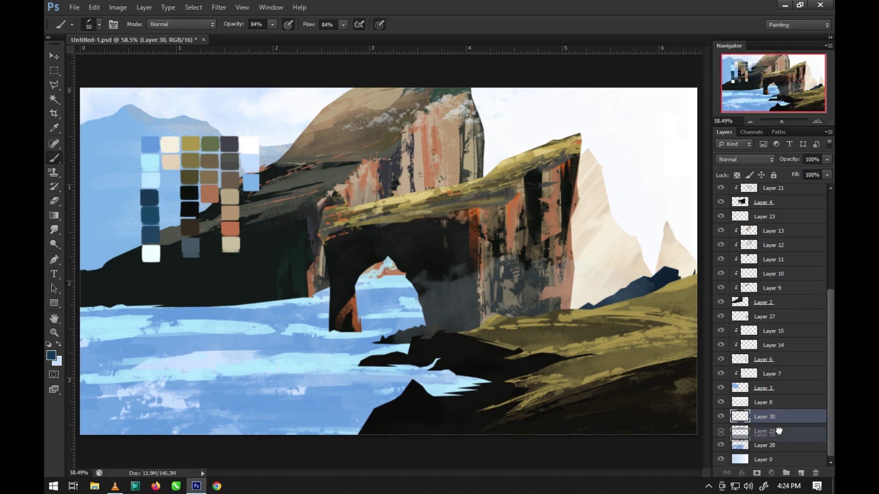
{"action": "key", "text": "bracketright"}
{"action": "key", "text": "bracketright"}
{"action": "key", "text": "bracketright"}
{"action": "left_click_drag", "start_coordinate": [115, 425], "coordinate": [371, 419]}
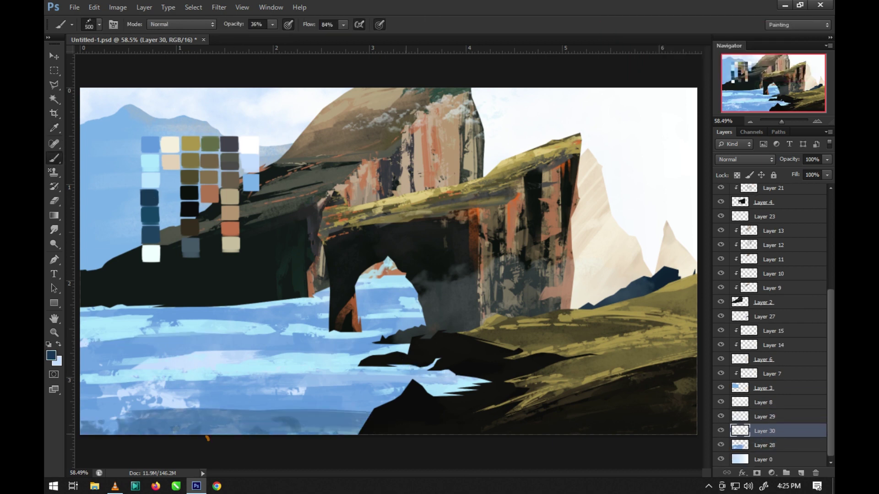
{"action": "left_click_drag", "start_coordinate": [91, 412], "coordinate": [476, 398]}
{"action": "left_click_drag", "start_coordinate": [82, 430], "coordinate": [366, 425]}
- Add darker streaks across the mid water and a soft lighter wash over the lower-left water
{"action": "key", "text": "bracketleft"}
{"action": "key", "text": "bracketleft"}
{"action": "key", "text": "bracketleft"}
{"action": "left_click_drag", "start_coordinate": [82, 348], "coordinate": [258, 339]}
{"action": "left_click_drag", "start_coordinate": [92, 309], "coordinate": [243, 307]}
{"action": "key", "text": "bracketright"}
{"action": "key", "text": "bracketright"}
{"action": "key", "text": "bracketright"}
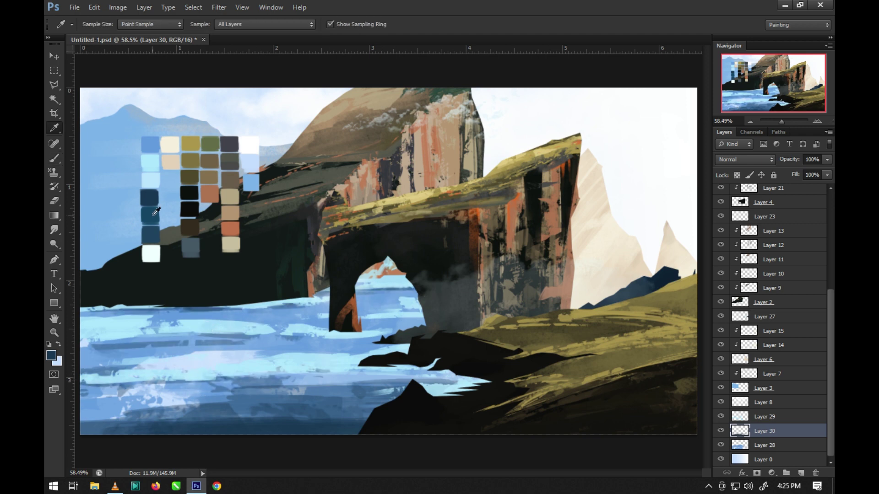
{"action": "left_click_drag", "start_coordinate": [197, 403], "coordinate": [110, 405]}
- On a new layer, paint more opaque darker streaks across the lower-left water
{"action": "key", "text": "ctrl+shift+alt+n"}
{"action": "key", "text": "bracketleft"}
{"action": "key", "text": "bracketleft"}
{"action": "key", "text": "bracketleft"}
{"action": "key", "text": "8"}
{"action": "key", "text": "9"}
{"action": "key", "text": "bracketleft"}
{"action": "key", "text": "bracketleft"}
{"action": "key", "text": "bracketleft"}
{"action": "left_click_drag", "start_coordinate": [102, 388], "coordinate": [181, 384]}
{"action": "left_click_drag", "start_coordinate": [198, 394], "coordinate": [82, 394]}
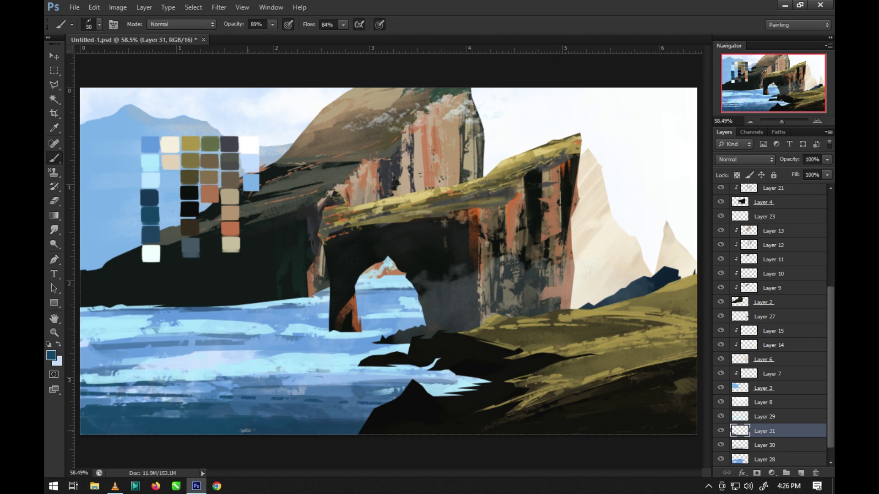
- Outline a rock shape in the sea with the Polygonal Lasso
{"action": "key", "text": "l"}
{"action": "key", "text": "ctrl+shift+alt+n"}
{"action": "left_click", "coordinate": [331, 365]}
{"action": "double_click", "coordinate": [353, 366]}
- Fill the rock outline with a sampled dark colour and move the rock layer higher
{"action": "key", "text": "b"}
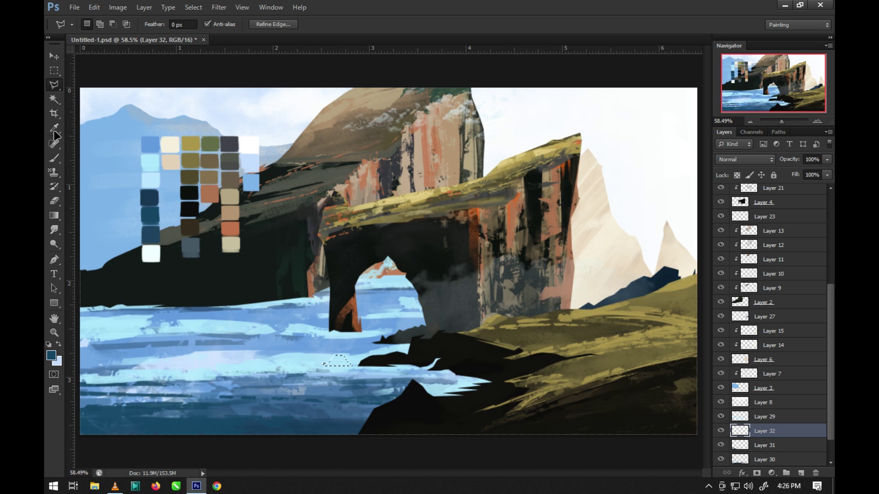
{"action": "left_click", "coordinate": [363, 408], "text": "alt"}
{"action": "left_click_drag", "start_coordinate": [779, 432], "coordinate": [768, 201]}
{"action": "key", "text": "alt+BackSpace"}
{"action": "key", "text": "ctrl+d"}
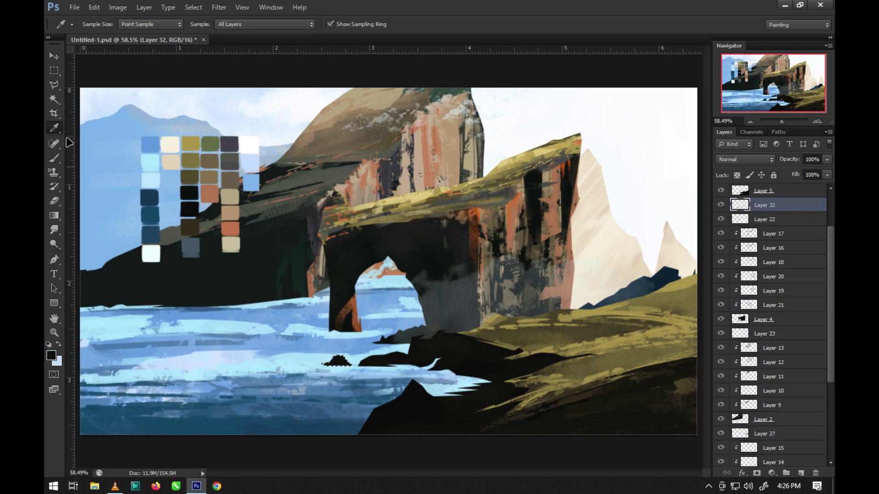
{"action": "key", "text": "l"}
{"action": "key", "text": "ctrl+d"}
{"action": "scroll", "coordinate": [774, 320], "scroll_direction": "down", "scroll_amount": 5}
- On a new layer above Layer 29, streak near-white foam across the water
{"action": "left_click", "coordinate": [764, 388]}
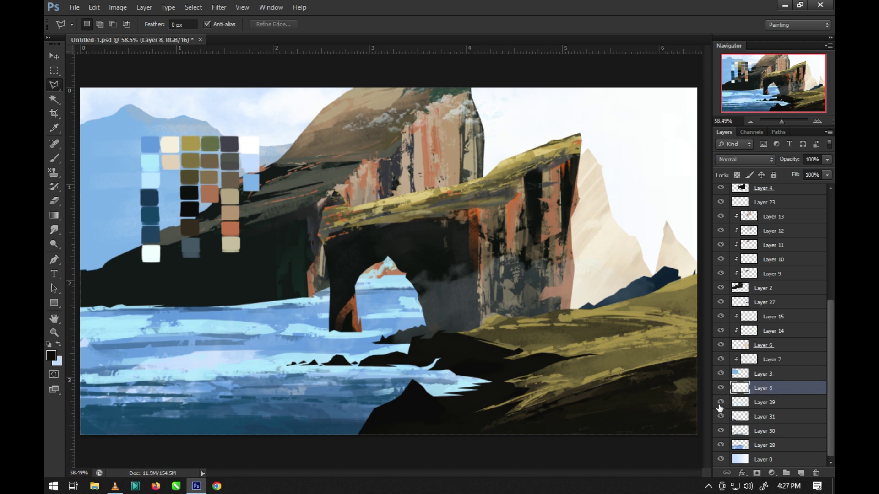
{"action": "left_click", "coordinate": [800, 473]}
{"action": "key", "text": "b"}
{"action": "left_click", "coordinate": [243, 362], "text": "alt"}
{"action": "left_click_drag", "start_coordinate": [426, 320], "coordinate": [206, 318]}
{"action": "left_click_drag", "start_coordinate": [278, 304], "coordinate": [146, 310]}
{"action": "mouse_move", "coordinate": [281, 320]}
{"action": "left_mouse_down"}
{"action": "mouse_move", "coordinate": [179, 328]}
{"action": "mouse_move", "coordinate": [375, 336]}
{"action": "left_mouse_up"}
{"action": "key", "text": "bracketleft"}
{"action": "key", "text": "bracketleft"}
{"action": "key", "text": "bracketleft"}
{"action": "left_click_drag", "start_coordinate": [373, 392], "coordinate": [402, 390]}
{"action": "left_click", "coordinate": [426, 382], "text": "ctrl"}
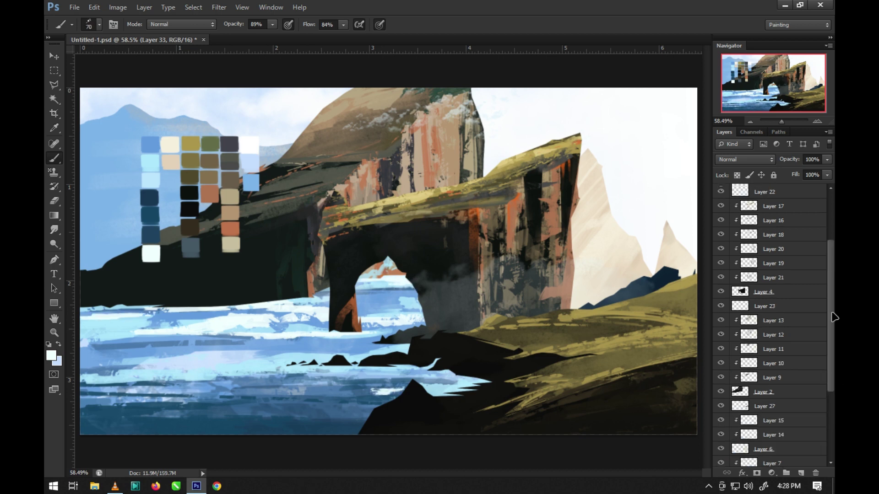
- On a new layer, paint surf along the top edge of the water
{"action": "key", "text": "ctrl+shift+alt+n"}
{"action": "key", "text": "bracketright"}
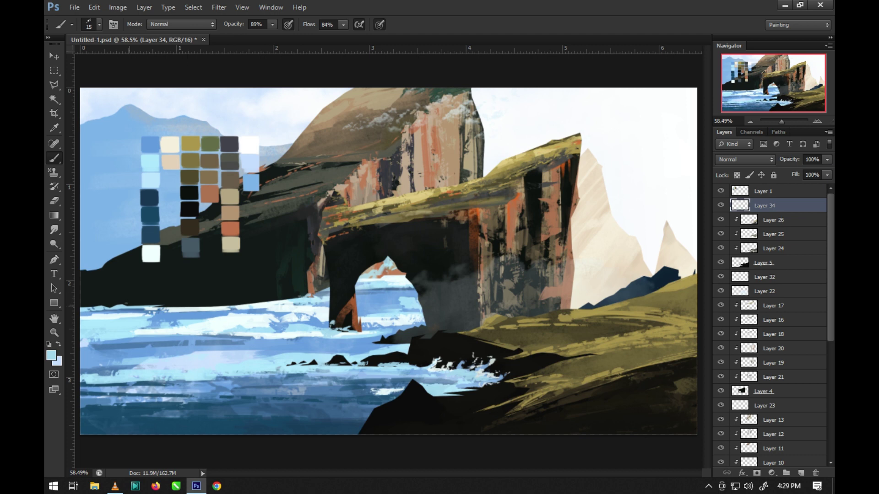
{"action": "left_click_drag", "start_coordinate": [219, 300], "coordinate": [164, 307]}
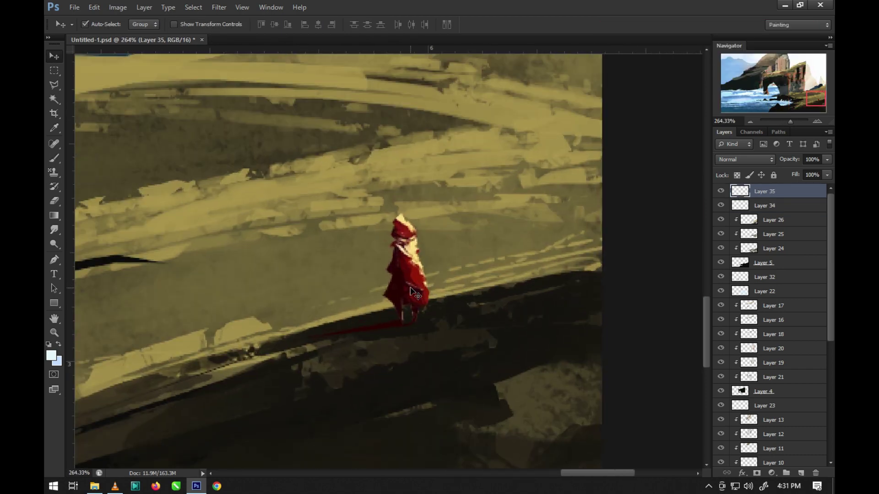
- Lasso the shadow under the red figure and fill it with a darker tone
{"action": "key", "text": "l"}
{"action": "left_click", "coordinate": [277, 348]}
{"action": "left_click", "coordinate": [316, 336]}
{"action": "left_click", "coordinate": [399, 321]}
{"action": "double_click", "coordinate": [400, 322]}
{"action": "key", "text": "Return"}
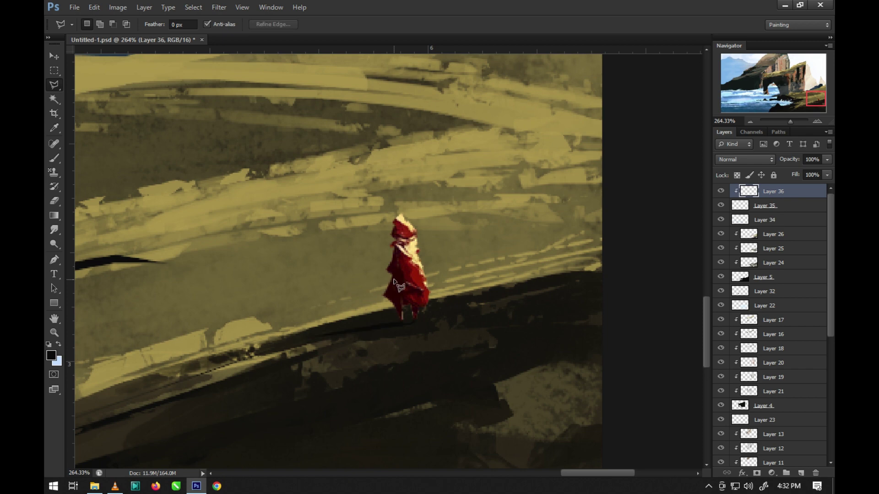
{"action": "key", "text": "b"}
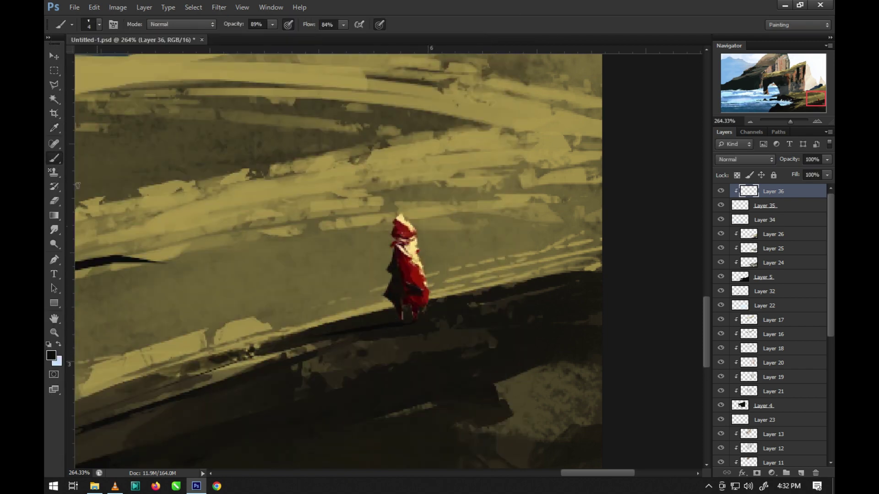
{"action": "key", "text": "ctrl+minus"}
{"action": "key", "text": "ctrl+minus"}
{"action": "key", "text": "ctrl+minus"}
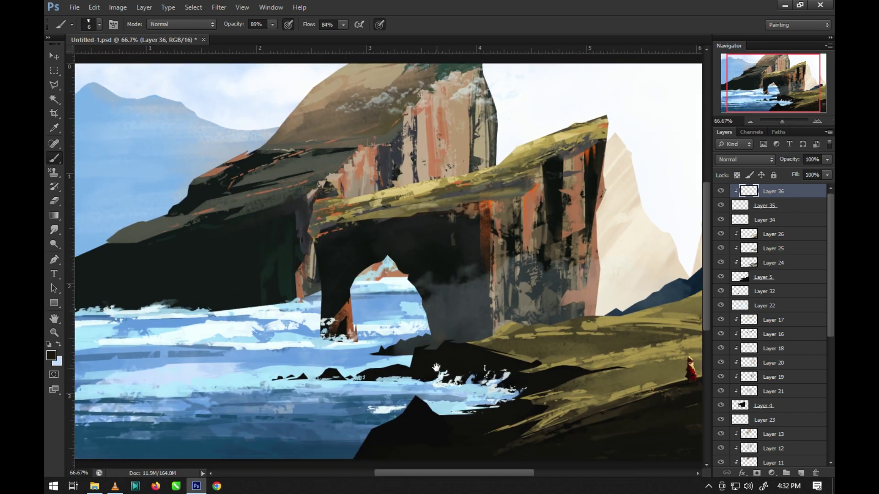
- Sample olive green from the slope on Layer 17
{"action": "left_click_drag", "start_coordinate": [435, 368], "coordinate": [290, 335]}
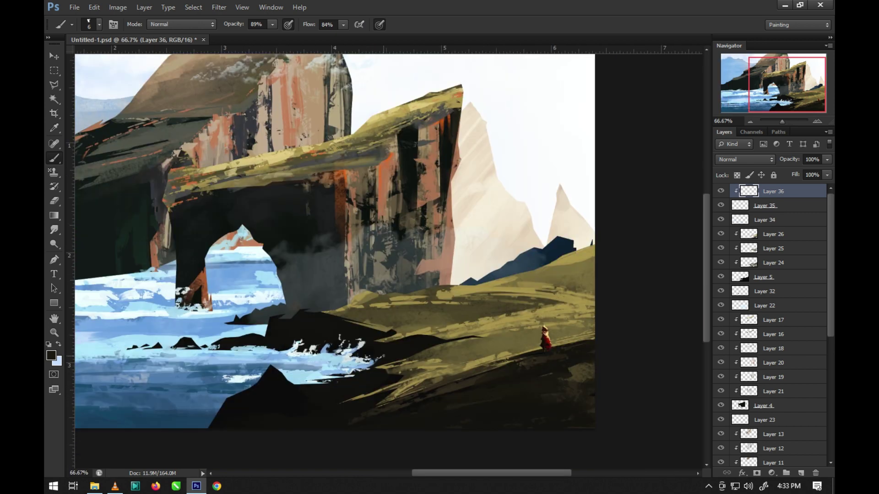
{"action": "right_click", "coordinate": [89, 217], "text": "ctrl+alt"}
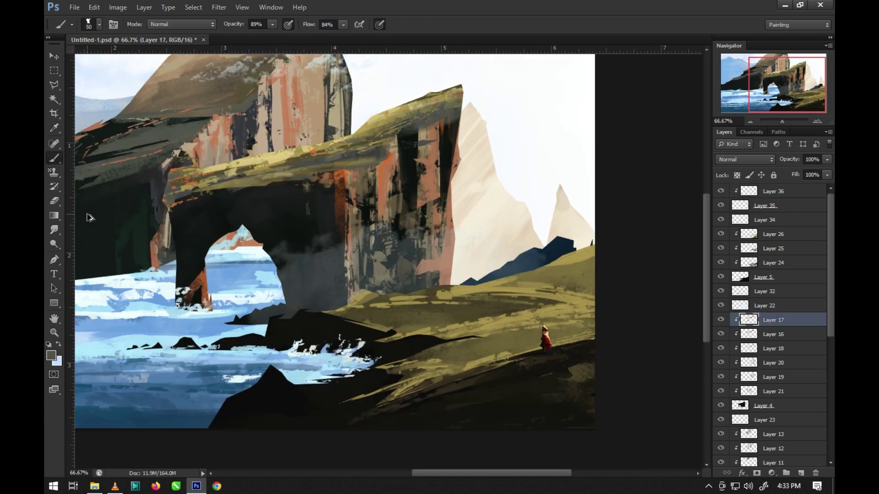
{"action": "left_click", "coordinate": [265, 176], "text": "alt"}
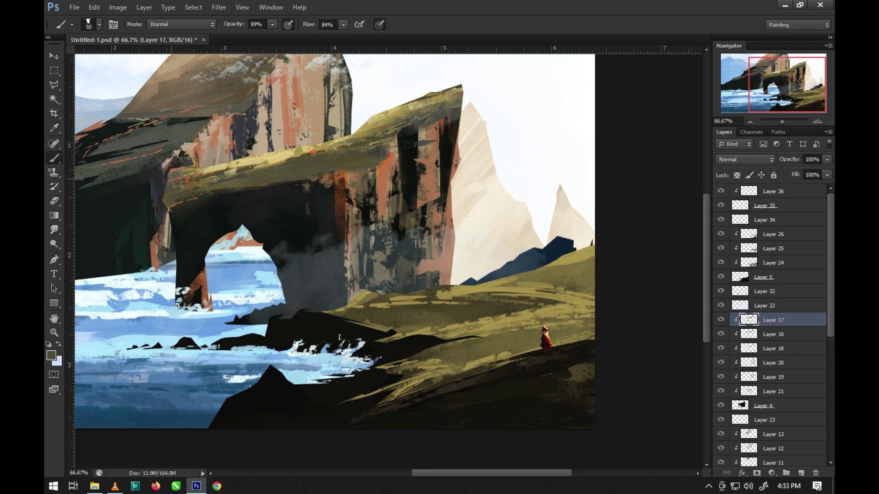
- Duplicate the red figure (Layers 35 and 36) just to its right
{"action": "left_click", "coordinate": [721, 196]}
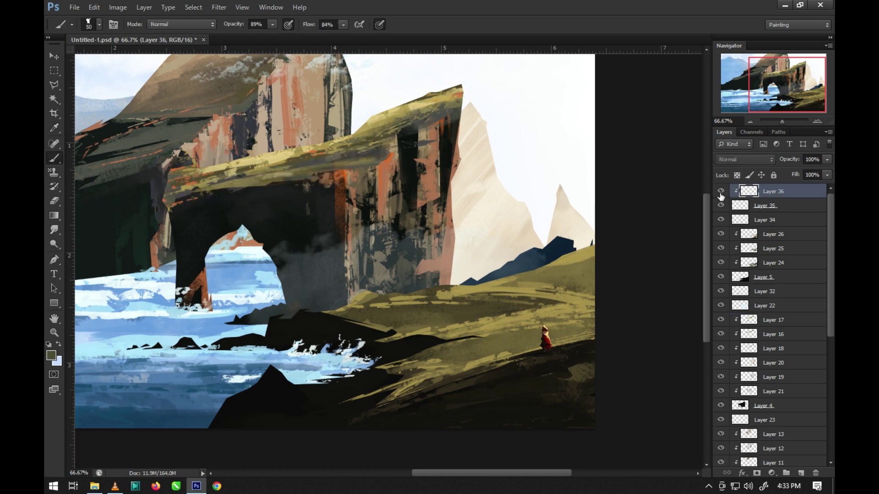
{"action": "left_click", "coordinate": [764, 205], "text": "shift"}
{"action": "key", "text": "v"}
{"action": "mouse_move", "coordinate": [539, 354]}
{"action": "left_mouse_down"}
{"action": "mouse_move", "coordinate": [557, 355]}
{"action": "mouse_move", "coordinate": [548, 348]}
{"action": "left_mouse_up"}
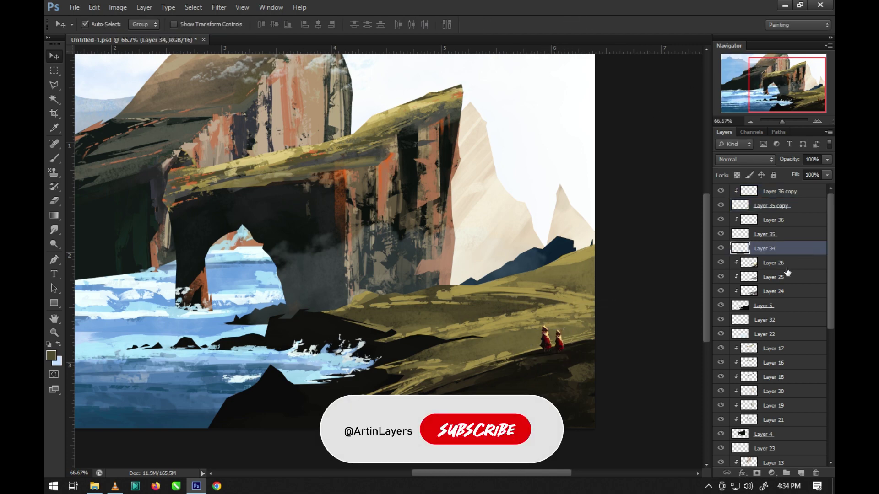